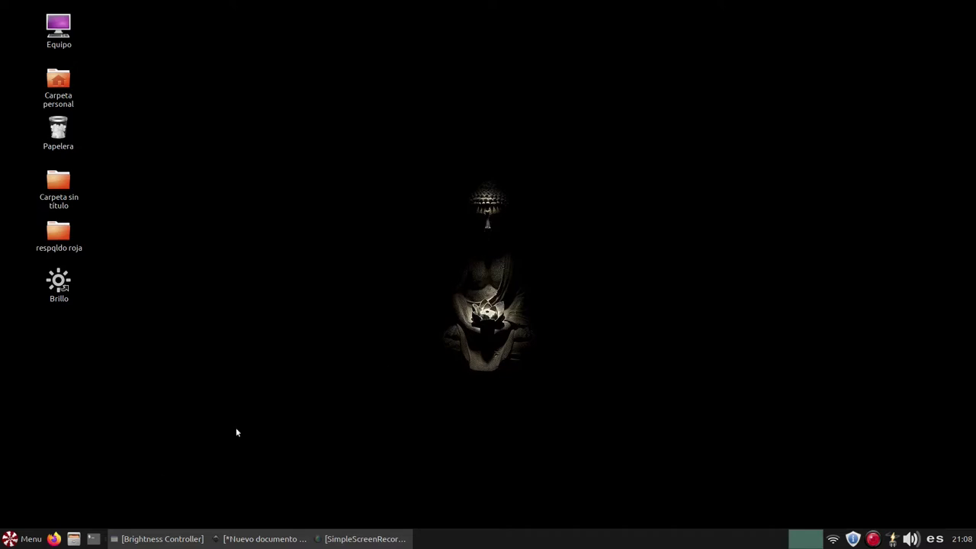
Step: Lower the primary display's brightness slider slightly, then close Brightness Controller
left_click(160, 539)
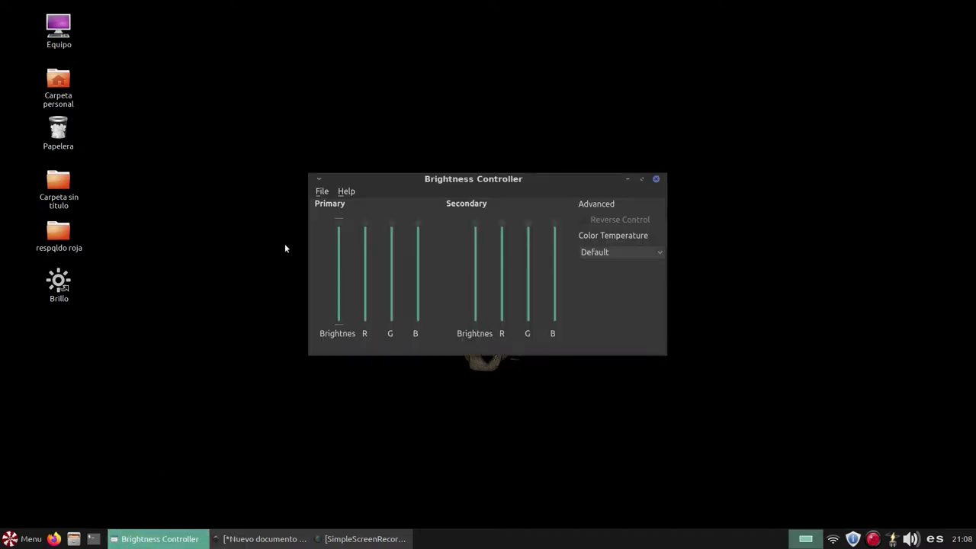
mouse_move(339, 228)
left_click_drag(340, 259, 340, 263)
left_click(656, 179)
Step: Draw a red perfect circle and a straight horizontal line across it
left_click(200, 541)
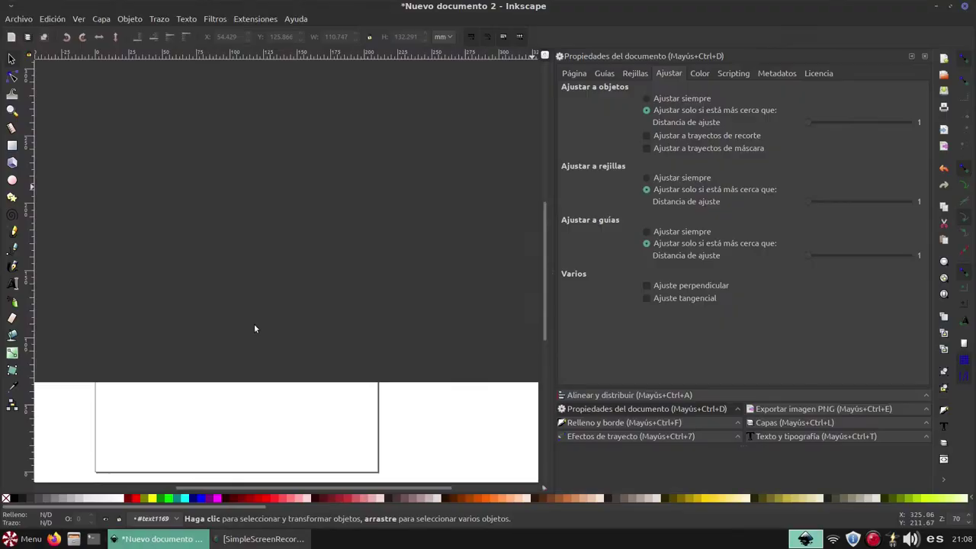
left_click(12, 180)
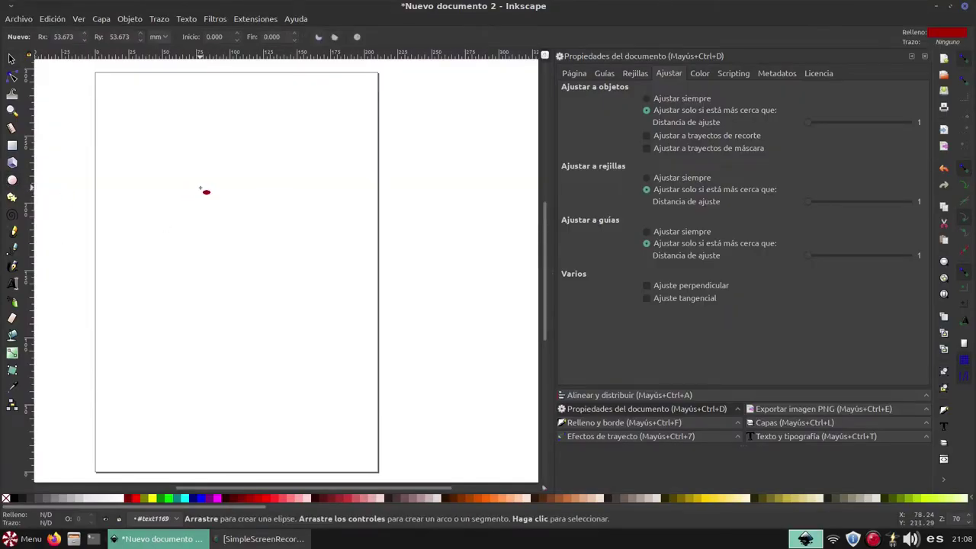
key("ctrl")
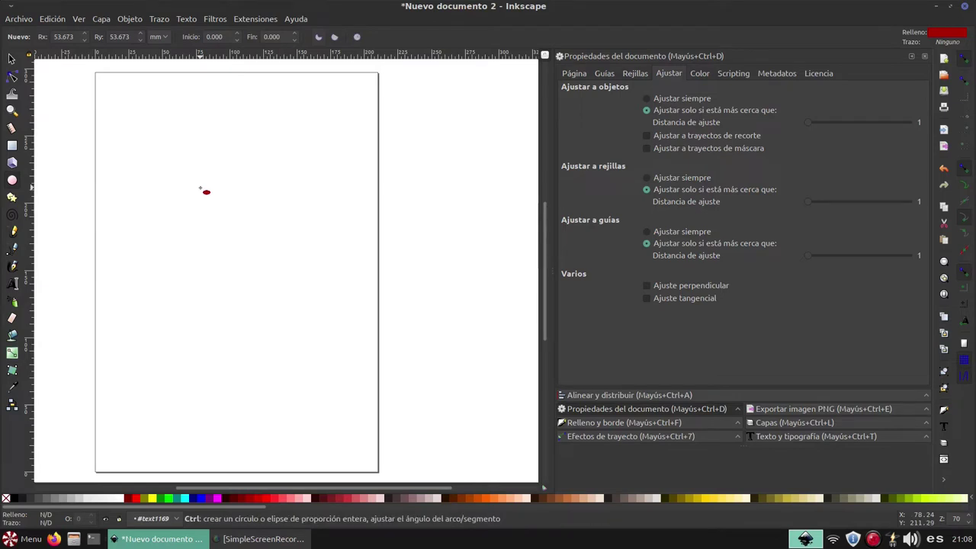
left_click_drag(200, 188, 320, 338)
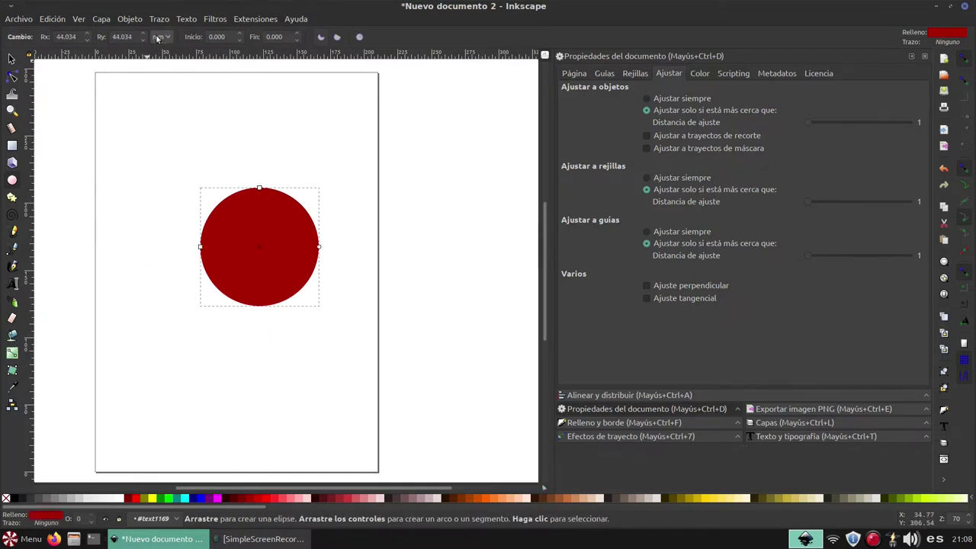
left_click(12, 248)
left_click(184, 240)
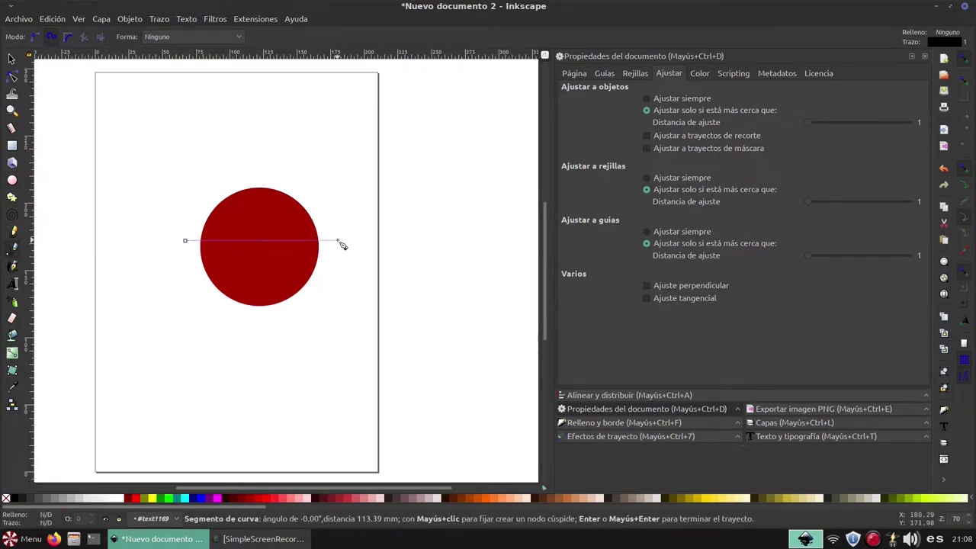
double_click(338, 241)
Step: Select the circle and line together and split the circle with Path > Division
left_click(11, 59)
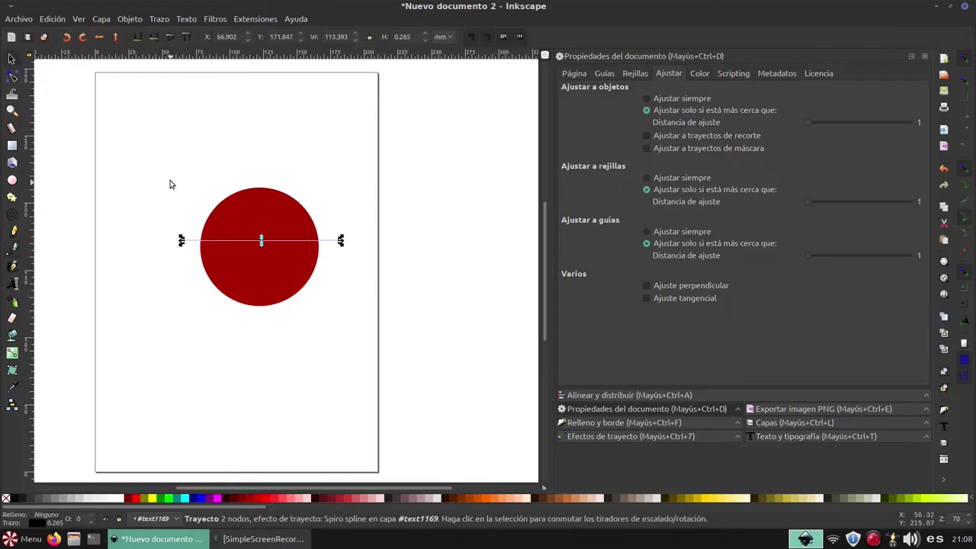
mouse_move(148, 161)
left_mouse_down()
mouse_move(375, 342)
mouse_move(392, 342)
left_mouse_up()
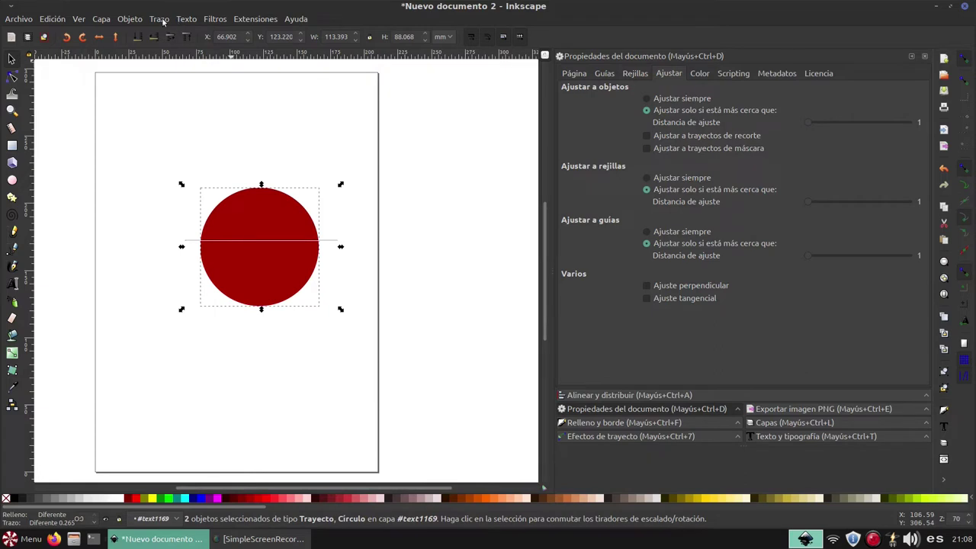
left_click(160, 19)
left_click(161, 20)
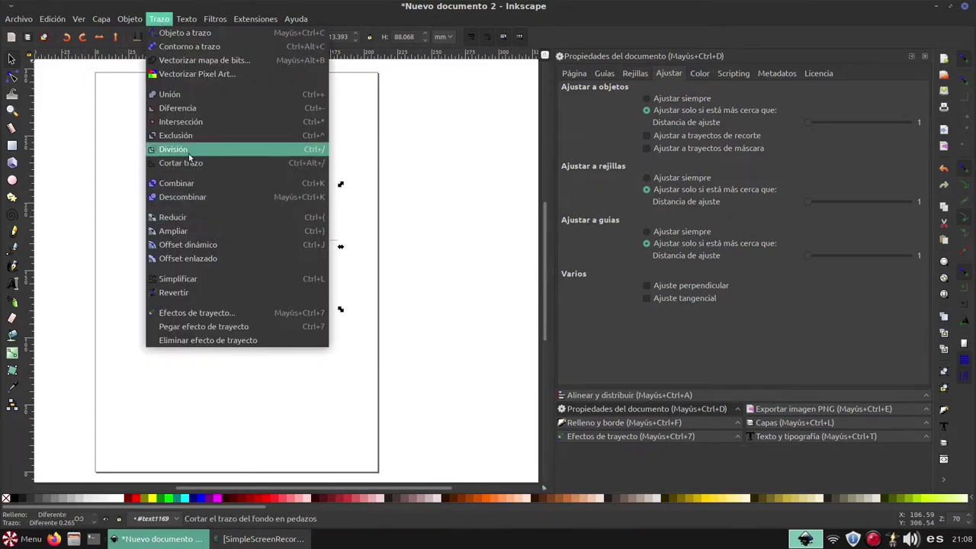
left_click(190, 156)
Step: Pull the two circle halves apart, then delete both
left_click(281, 135)
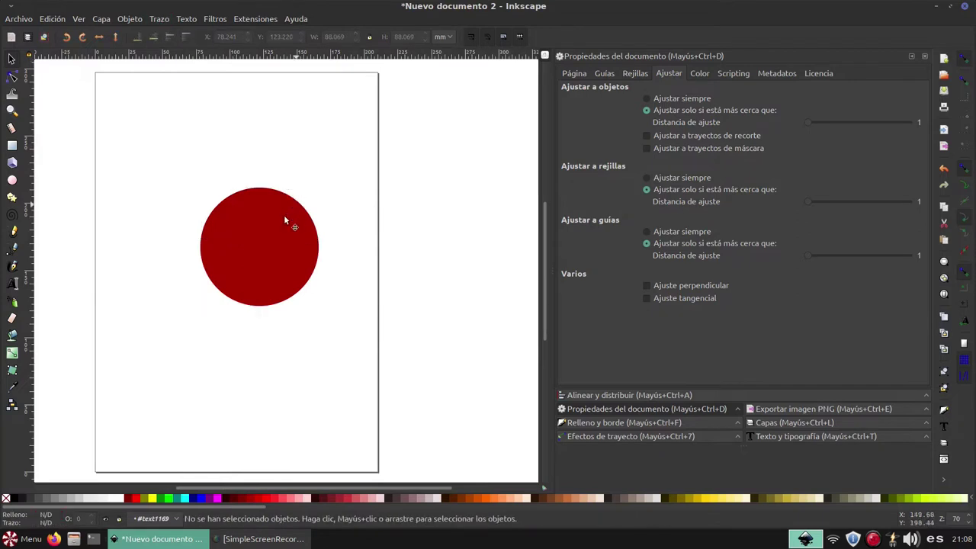
left_click_drag(282, 198, 282, 153)
left_click(451, 326)
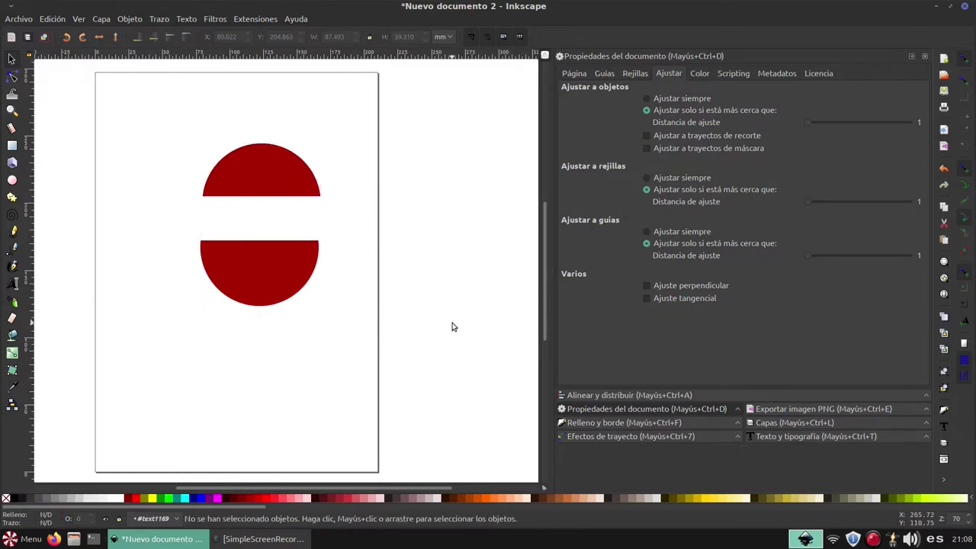
left_click_drag(298, 263, 299, 249)
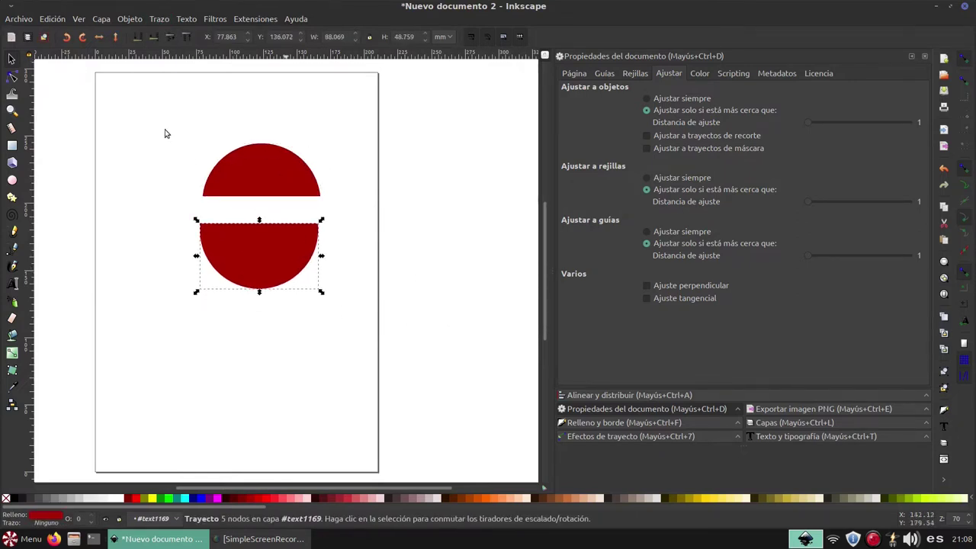
left_click_drag(147, 106, 369, 319)
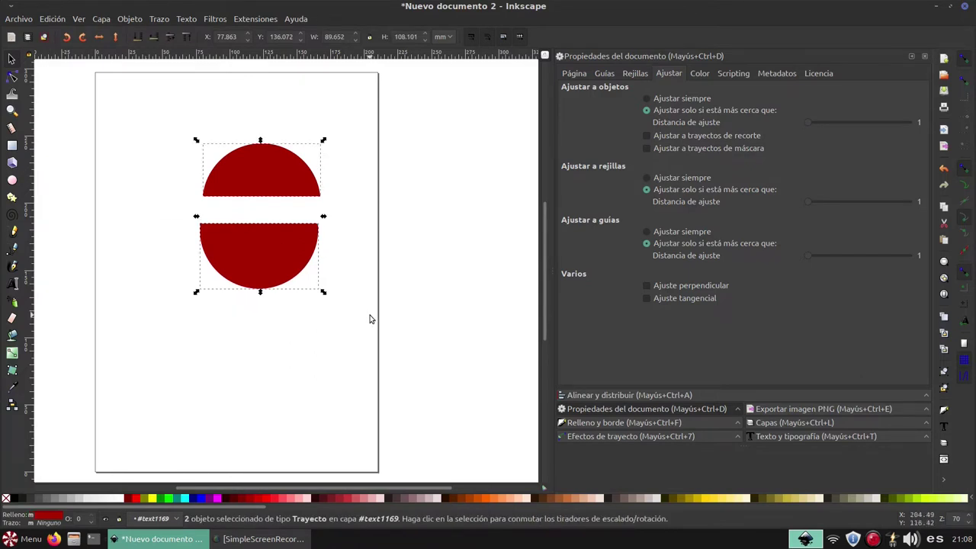
key("Delete")
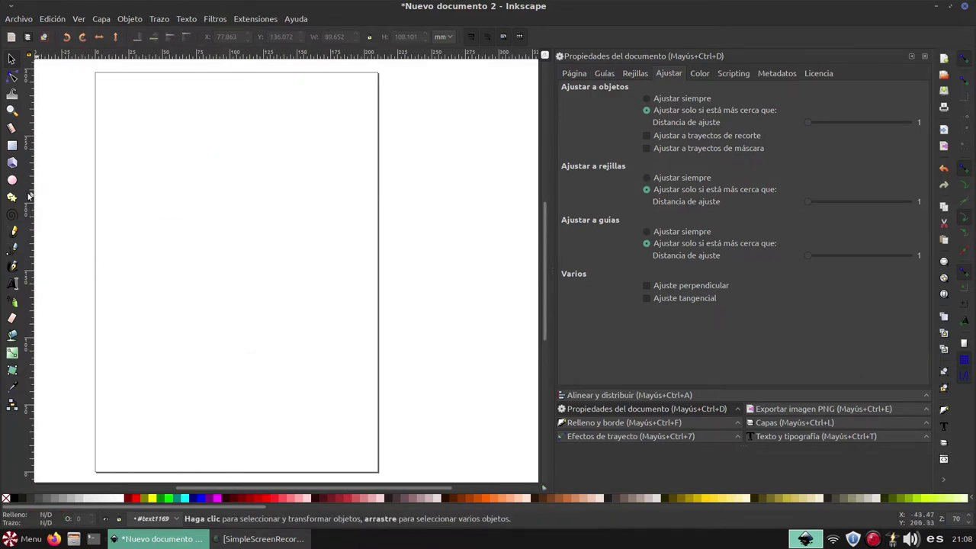
Step: Draw a new red circle with a wavy curve crossing it
left_click(13, 181)
left_click_drag(207, 228, 324, 343)
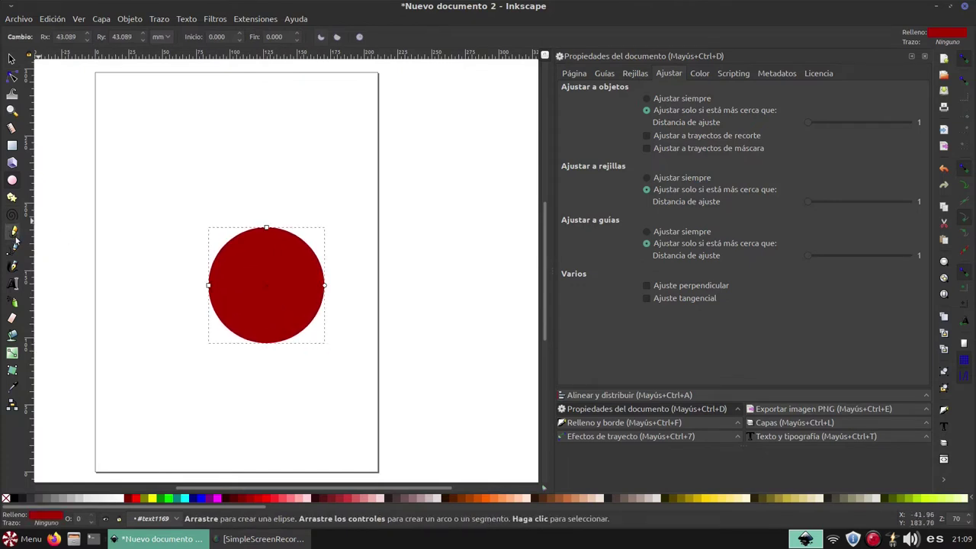
left_click(12, 247)
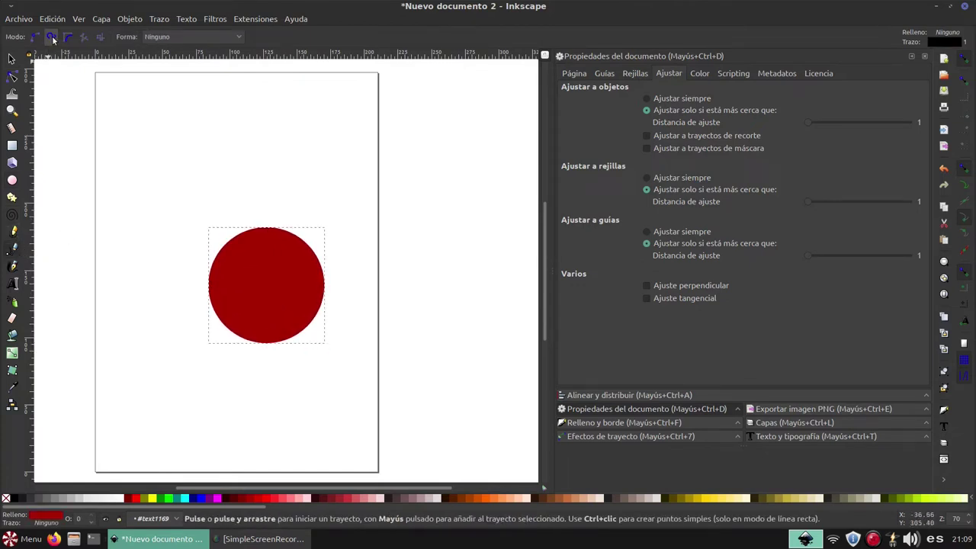
left_click(197, 285)
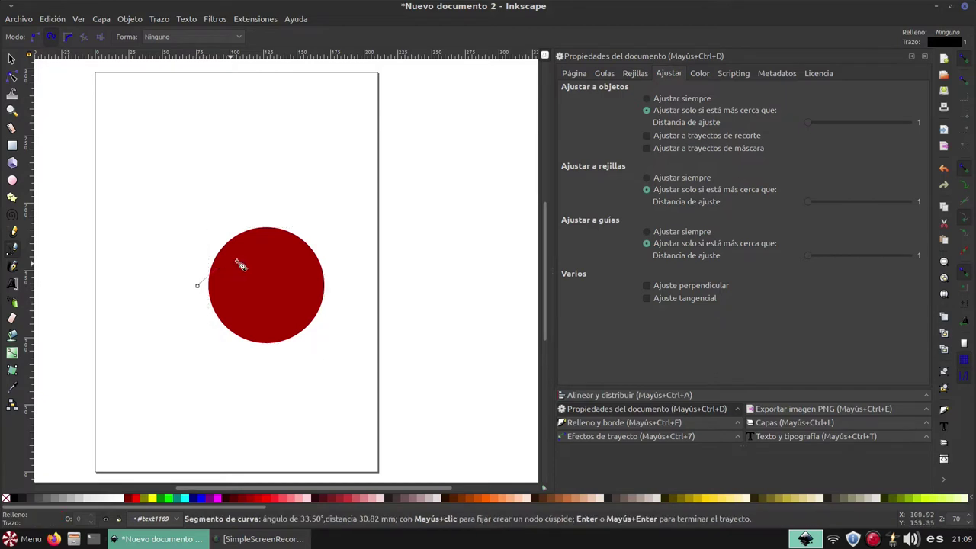
left_click_drag(252, 292, 259, 298)
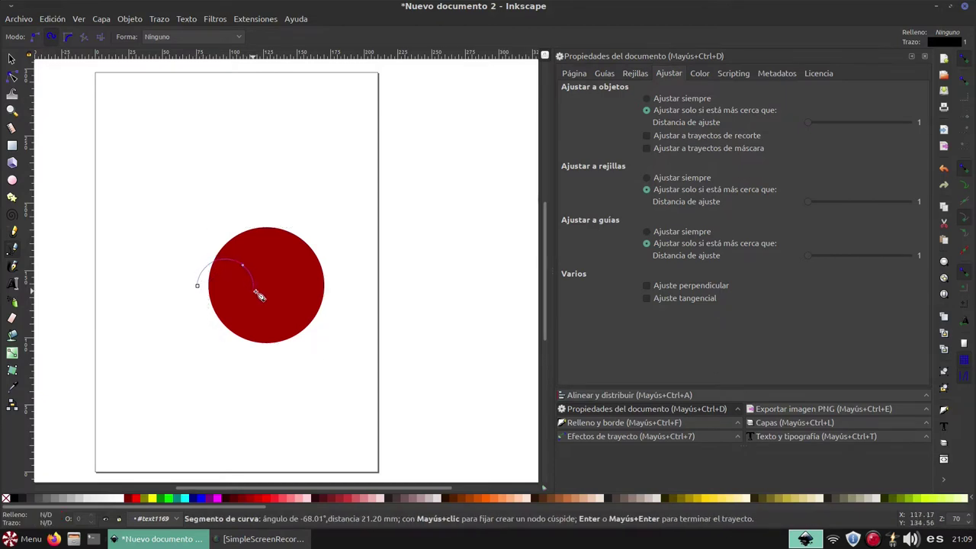
mouse_move(286, 264)
left_mouse_down()
mouse_move(306, 267)
mouse_move(319, 289)
left_mouse_up()
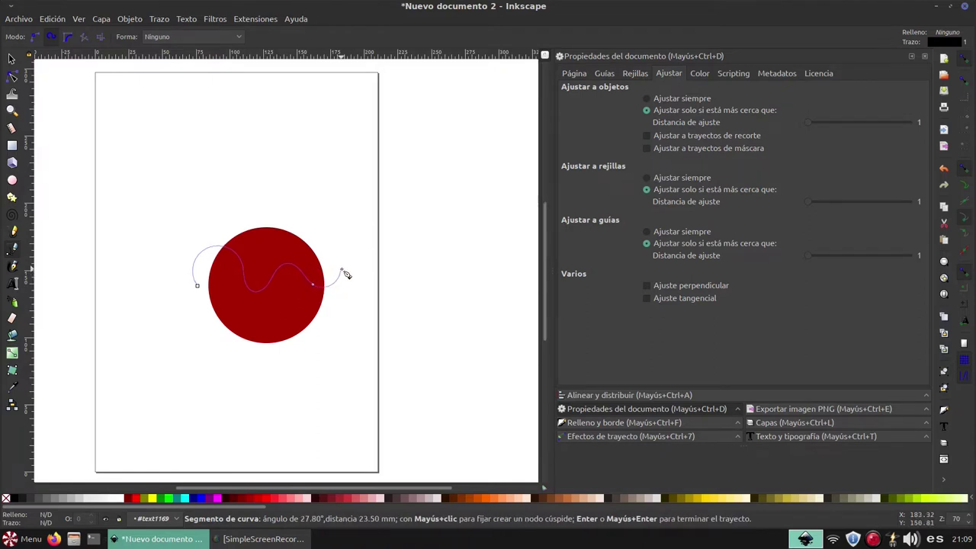
double_click(341, 270)
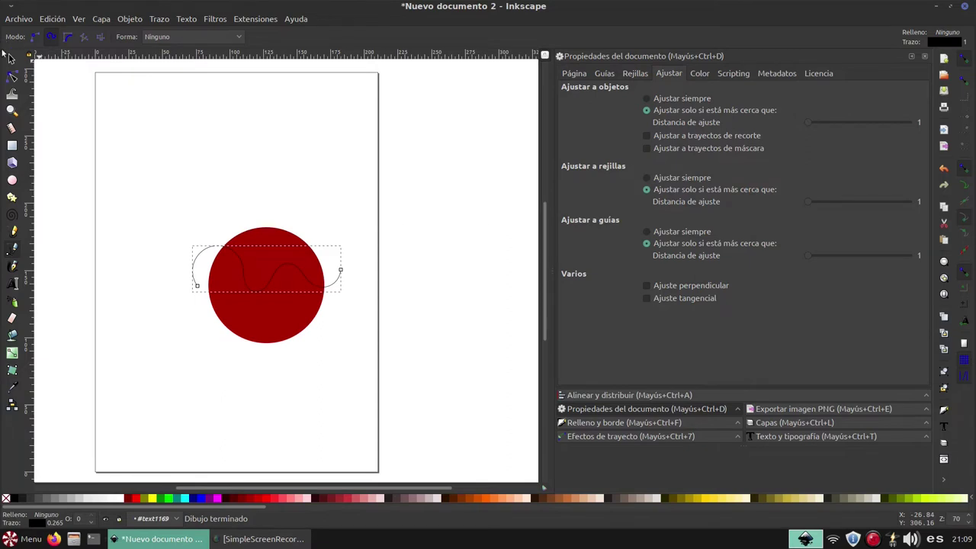
Step: Convert the circle and wavy line to paths, then divide the circle along the curve
key("s")
left_click_drag(143, 170, 404, 374)
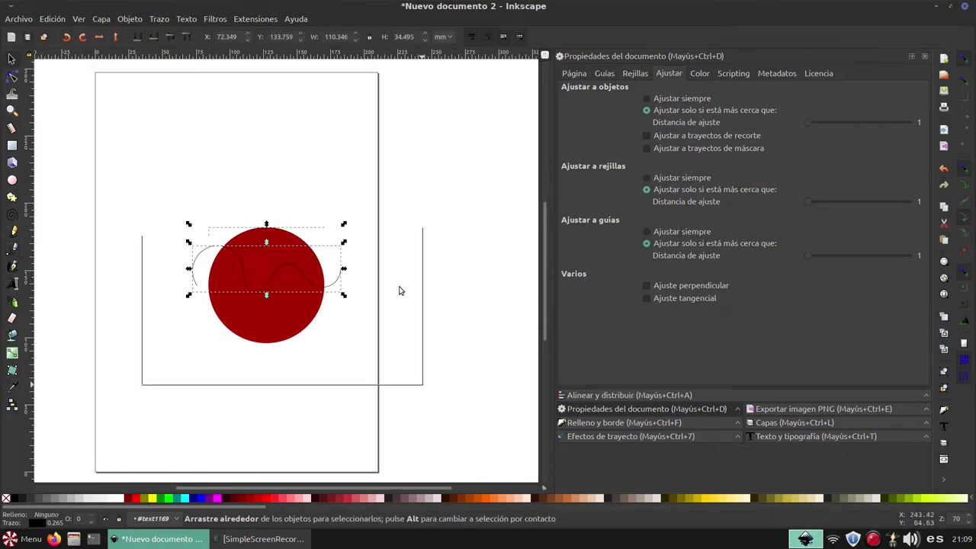
left_click(157, 19)
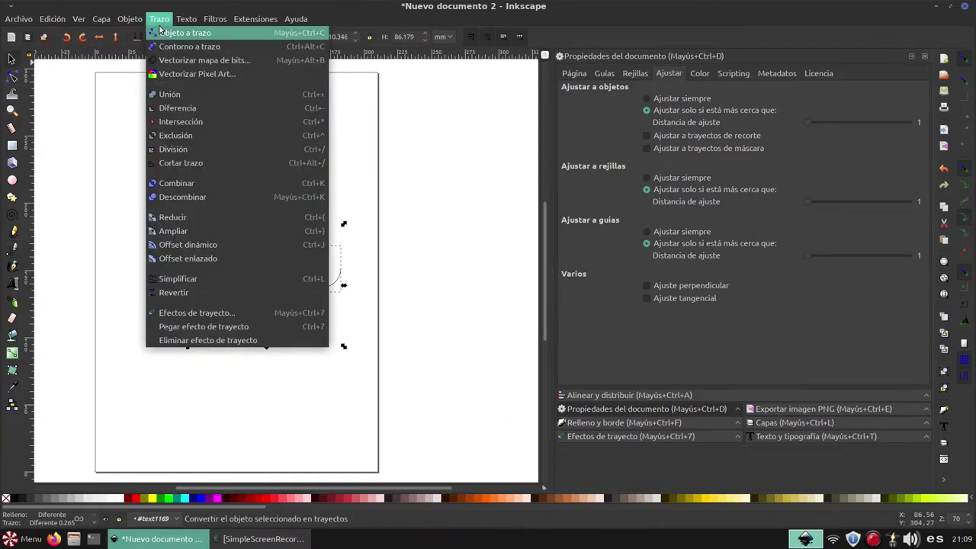
left_click(161, 32)
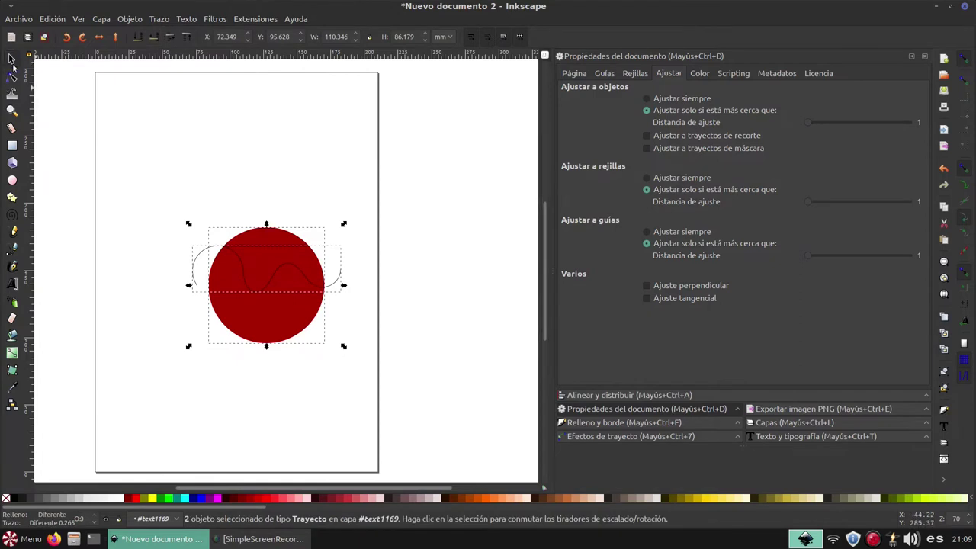
left_click(275, 217)
left_click_drag(155, 198, 384, 363)
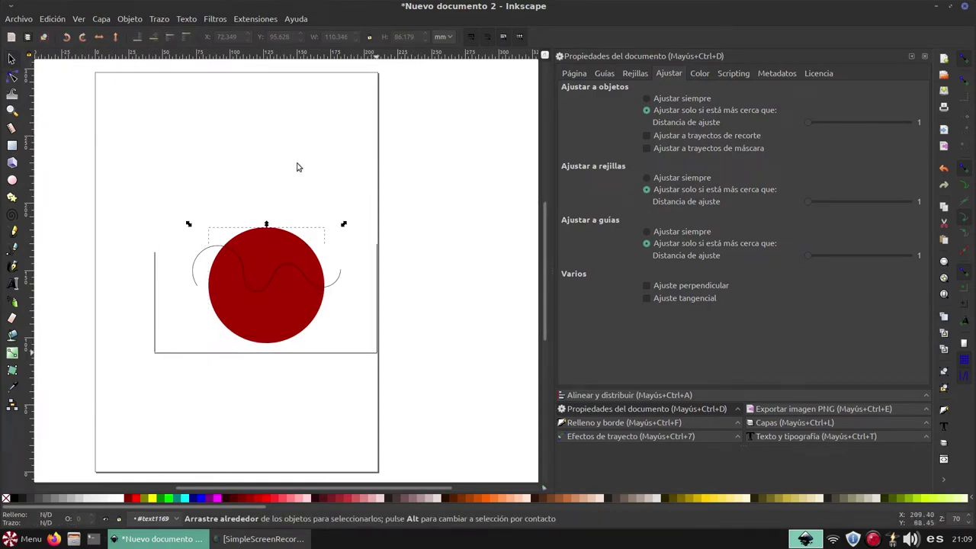
left_click(159, 19)
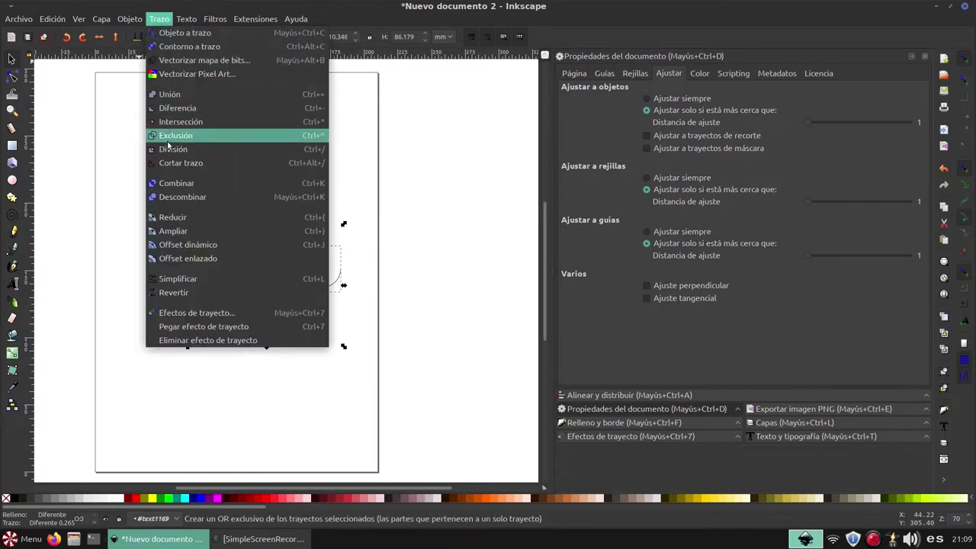
left_click(168, 149)
Step: Separate the two red pieces with a gap, then delete both
left_click(235, 218)
left_click_drag(280, 256, 285, 235)
left_click(439, 298)
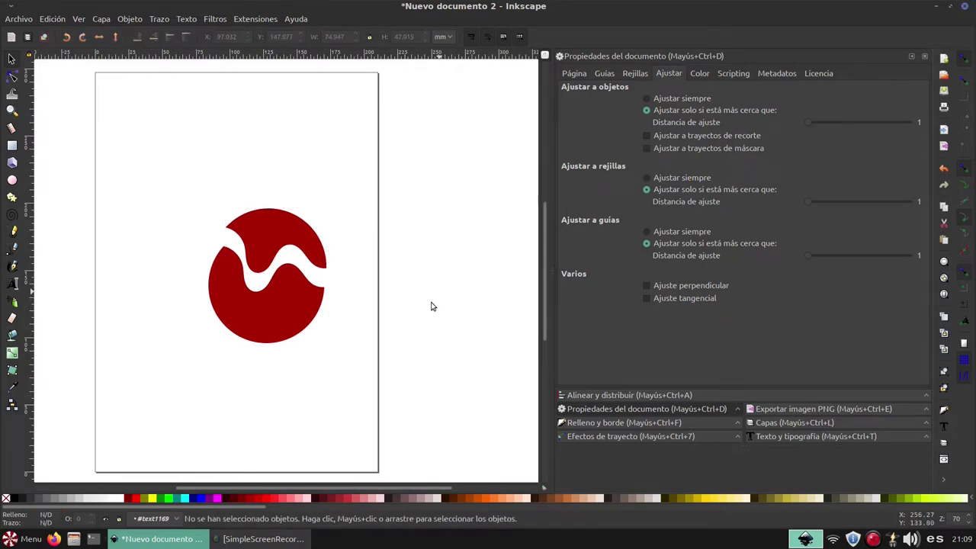
left_click_drag(272, 309, 270, 305)
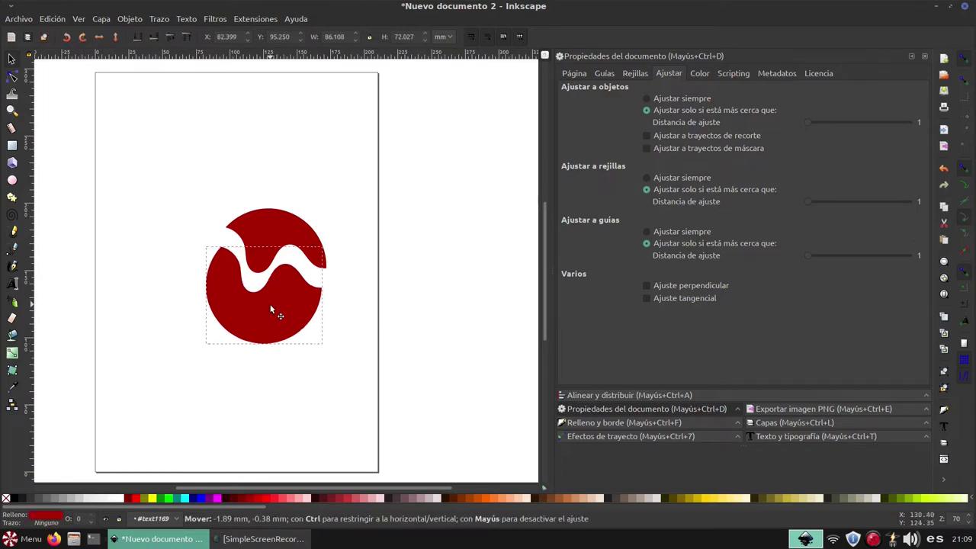
left_click(414, 352)
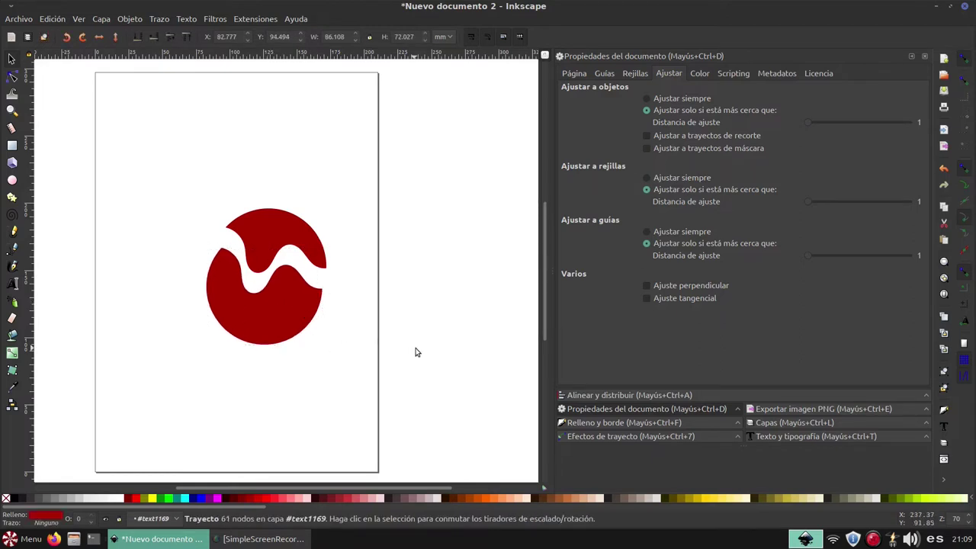
left_click_drag(168, 173, 358, 374)
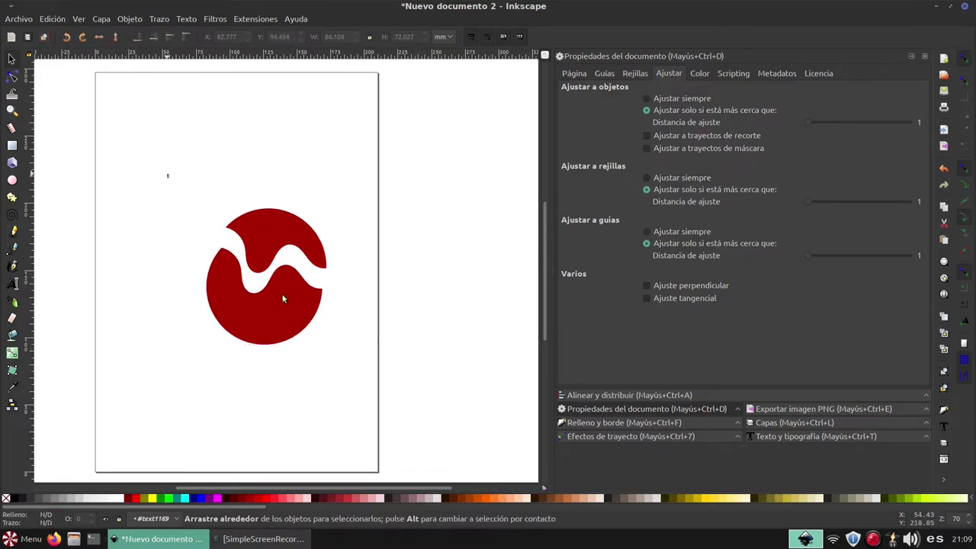
key("Delete")
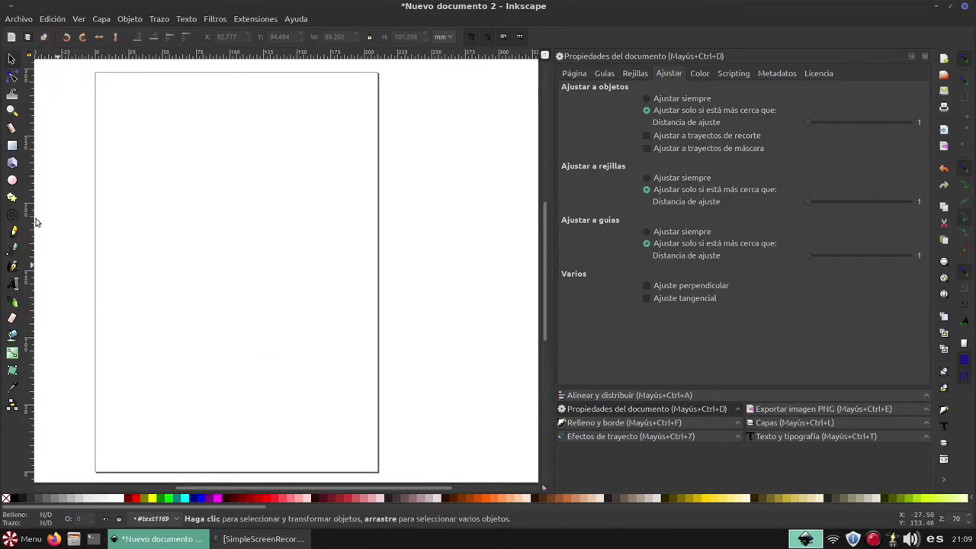
Step: Draw a red circle, paste a copy, color it orange and overlap it on the original
left_click(12, 180)
left_click_drag(175, 185, 265, 278)
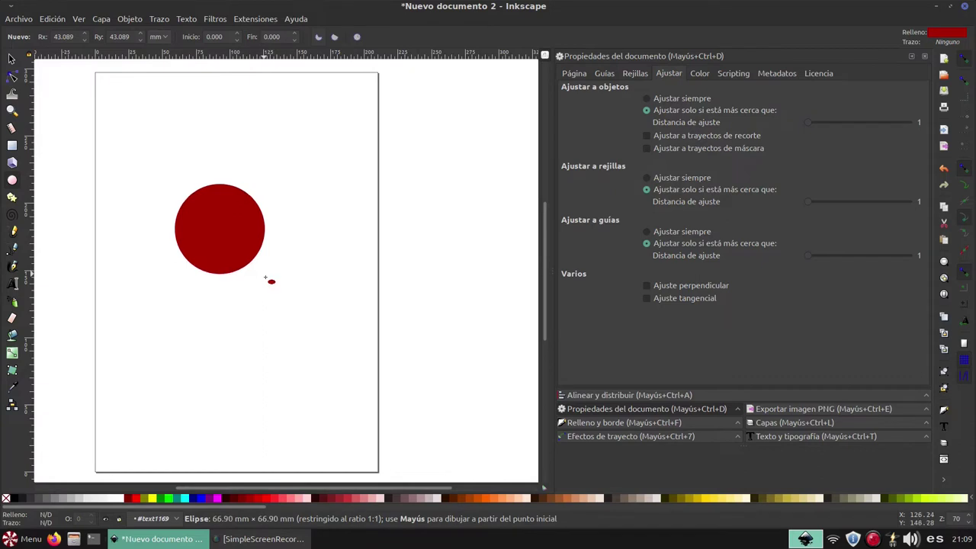
key("ctrl+c")
key("ctrl+v")
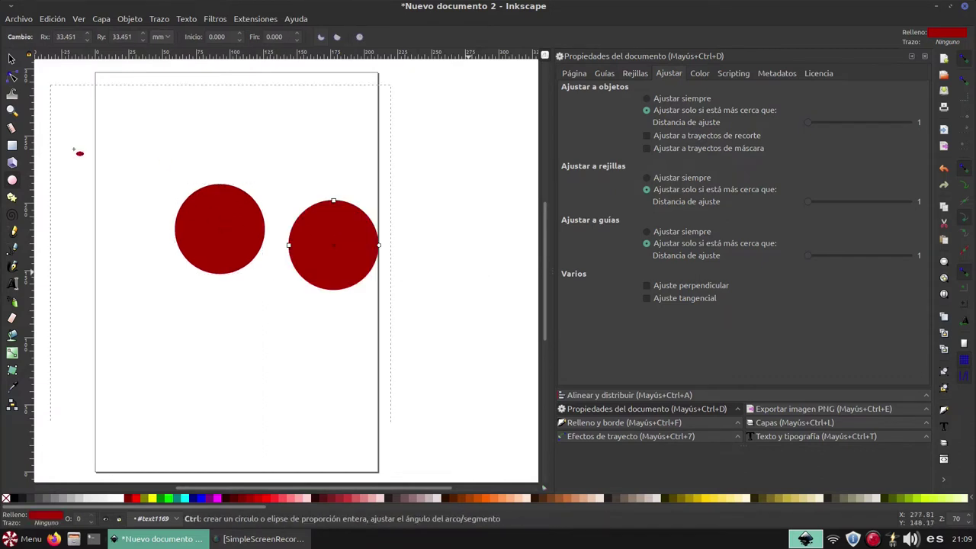
left_click(12, 59)
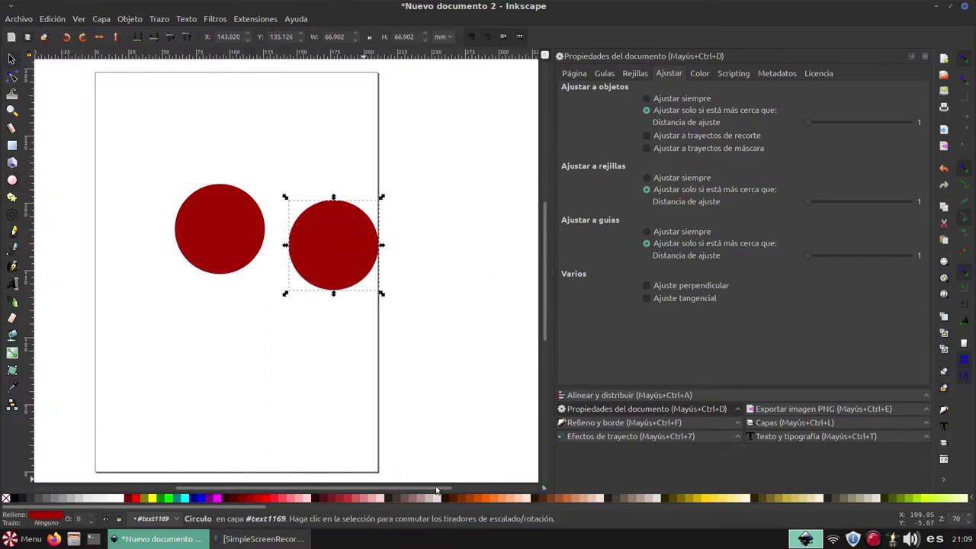
left_click(483, 497)
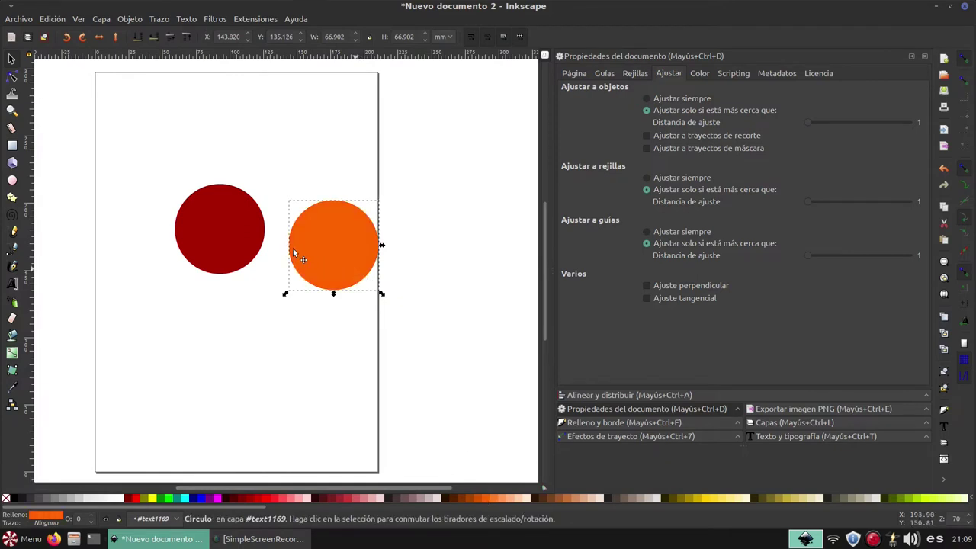
left_click_drag(299, 255, 277, 244)
Step: Convert both circles to paths and divide them along the overlap
left_click_drag(147, 164, 385, 364)
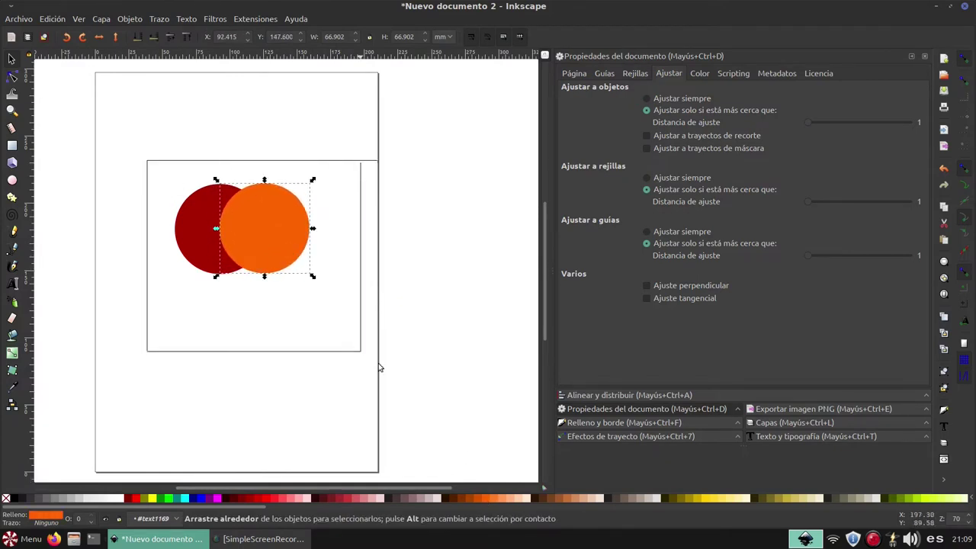
left_click(160, 19)
left_click(185, 33)
left_click(158, 18)
left_click(174, 149)
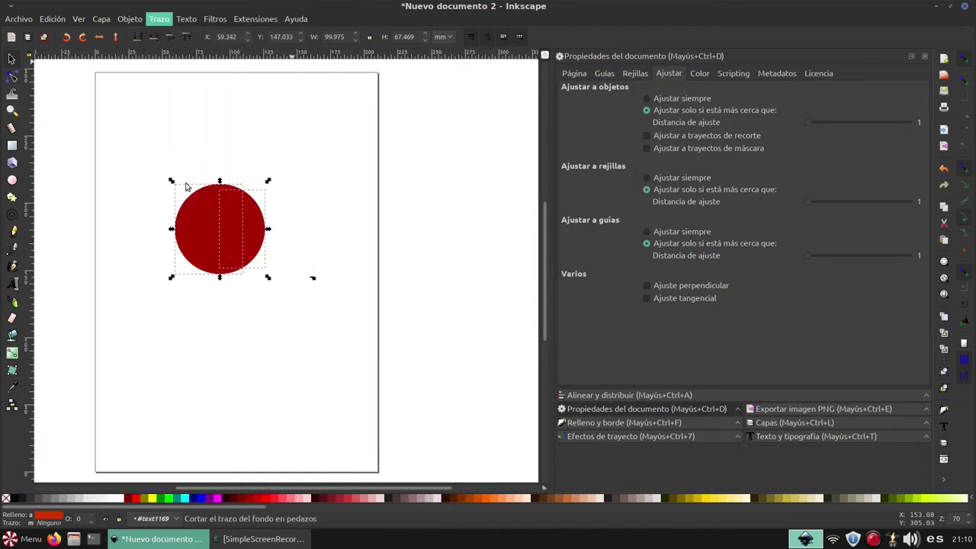
Step: Drag the lens-shaped overlap piece away from the crescent and delete it
left_click(264, 252)
mouse_move(259, 240)
left_mouse_down()
mouse_move(364, 179)
mouse_move(386, 189)
left_mouse_up()
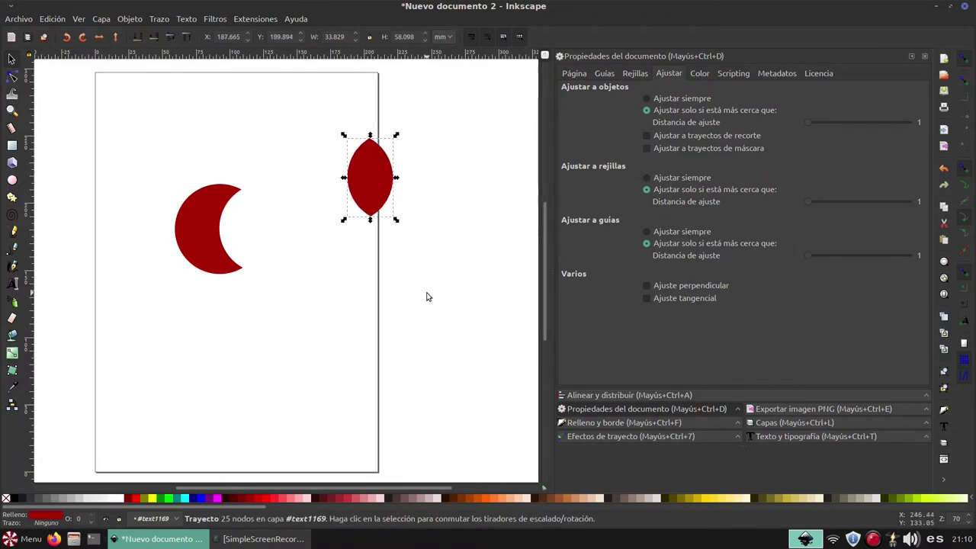
left_click(382, 180)
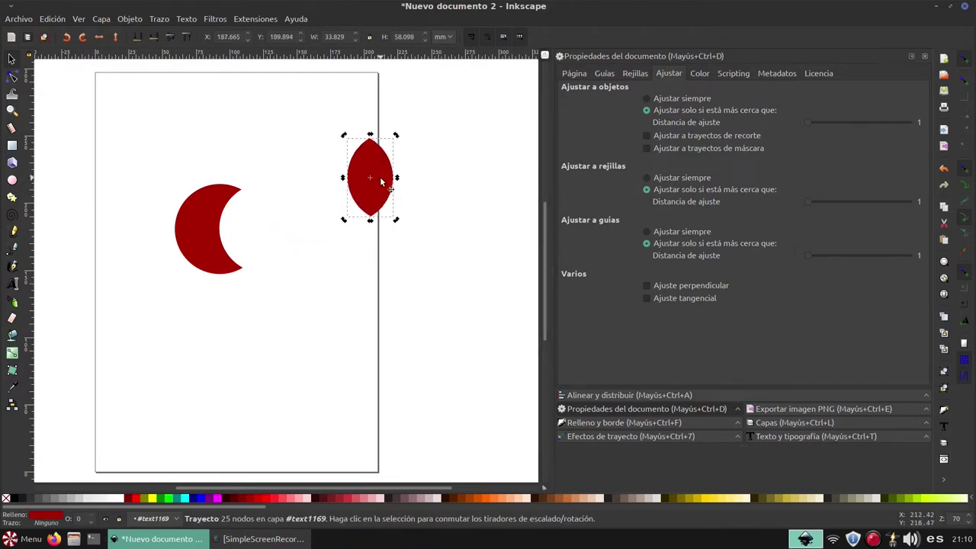
key("Delete")
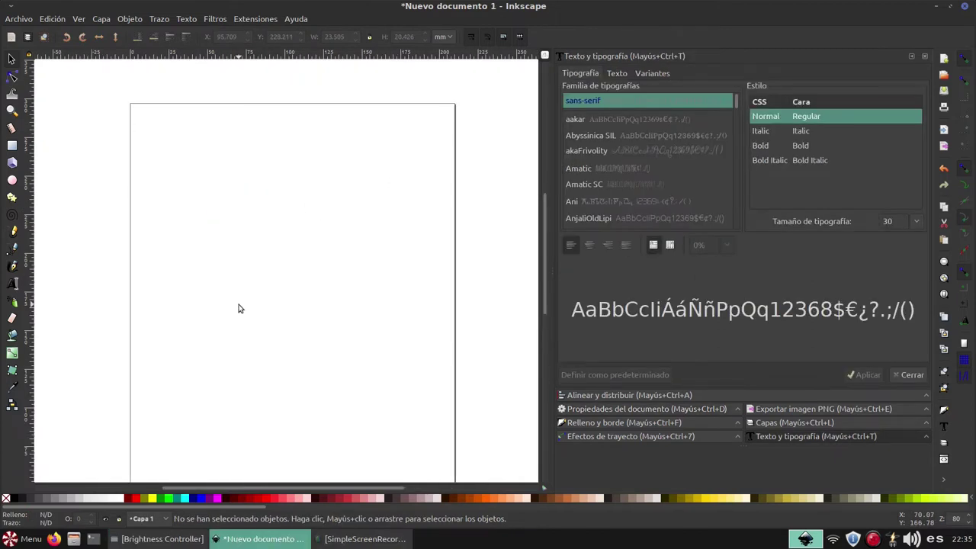
Step: Type a sans-serif capital A and scale it to about 716.79 pt to fill the page
left_click(12, 283)
left_click(224, 259)
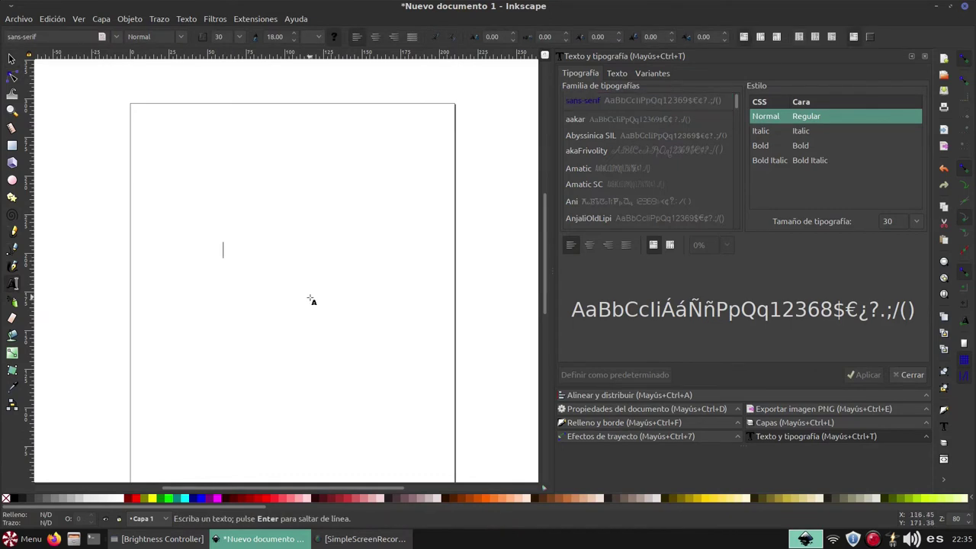
type("A")
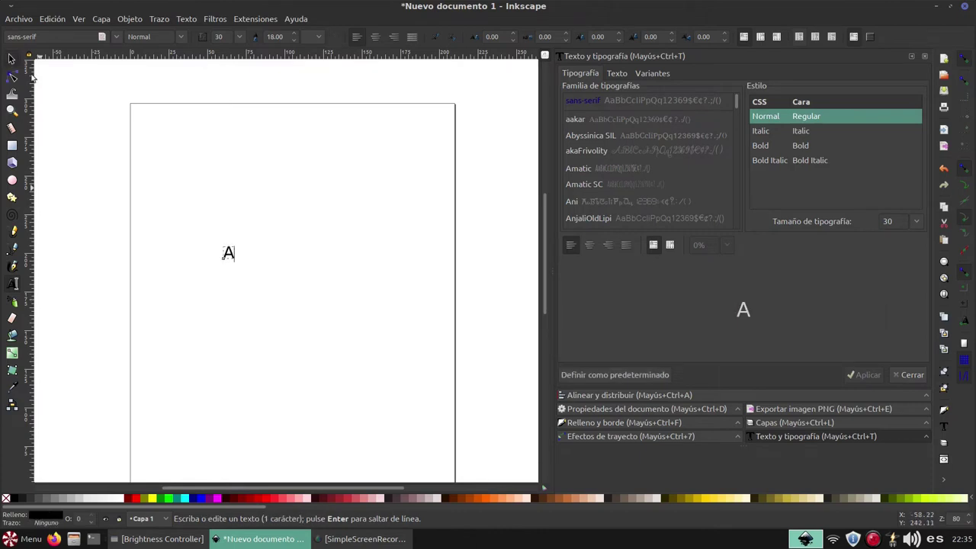
left_click(11, 60)
mouse_move(235, 262)
left_mouse_down()
mouse_move(368, 400)
mouse_move(393, 395)
left_mouse_up()
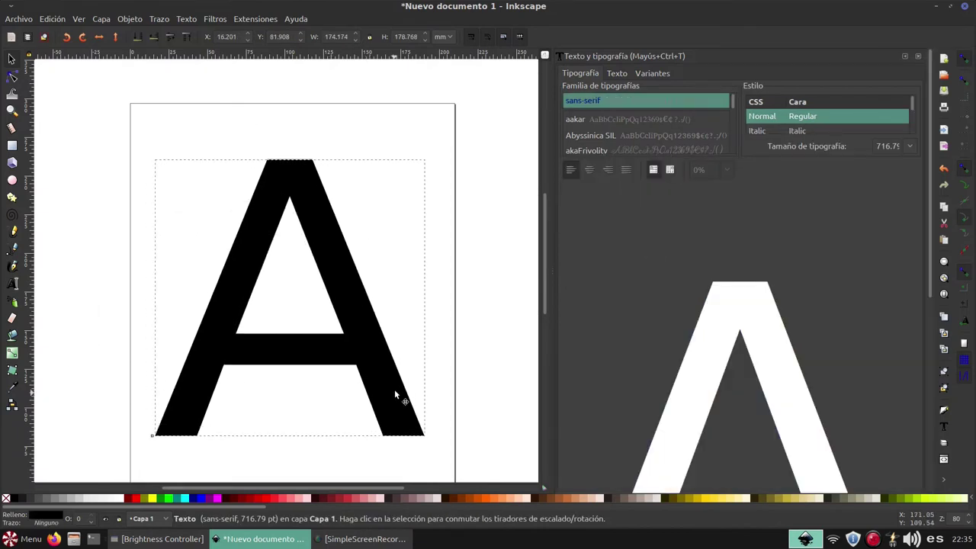
left_click(160, 19)
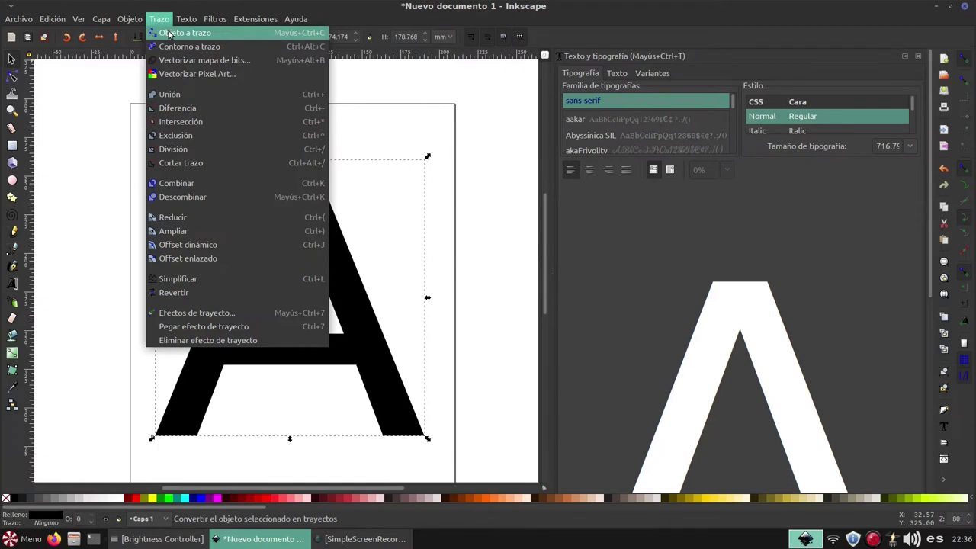
Step: Convert the letter A to a path and zoom in on it
left_click(169, 34)
key("plus")
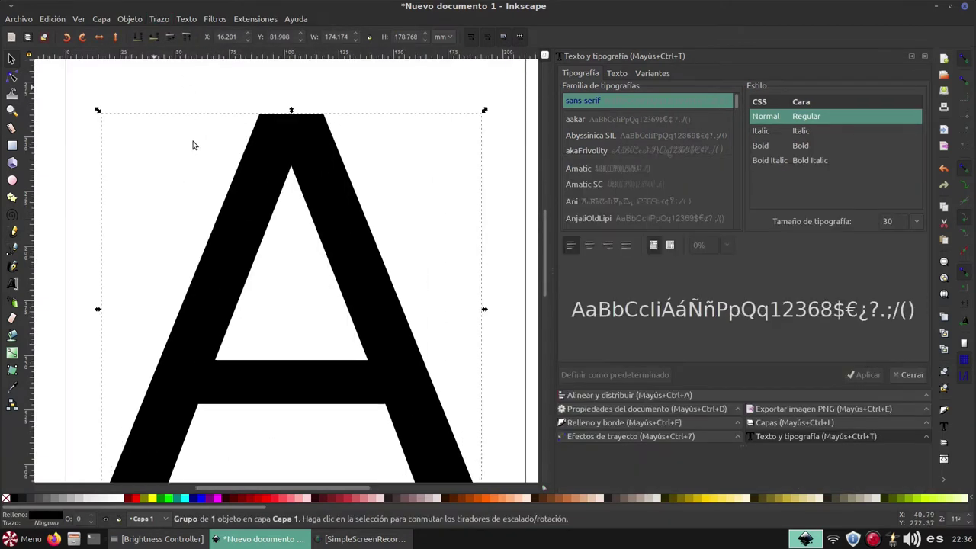
scroll(193, 144, "up", 1)
key("plus")
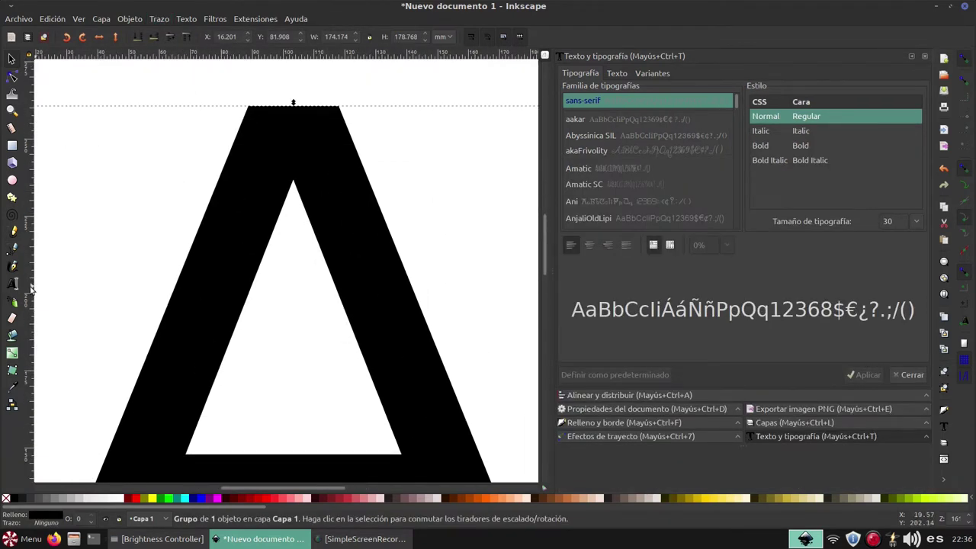
Step: Draw a closed triangle joining the A's two top corners and its inner apex
left_click(12, 248)
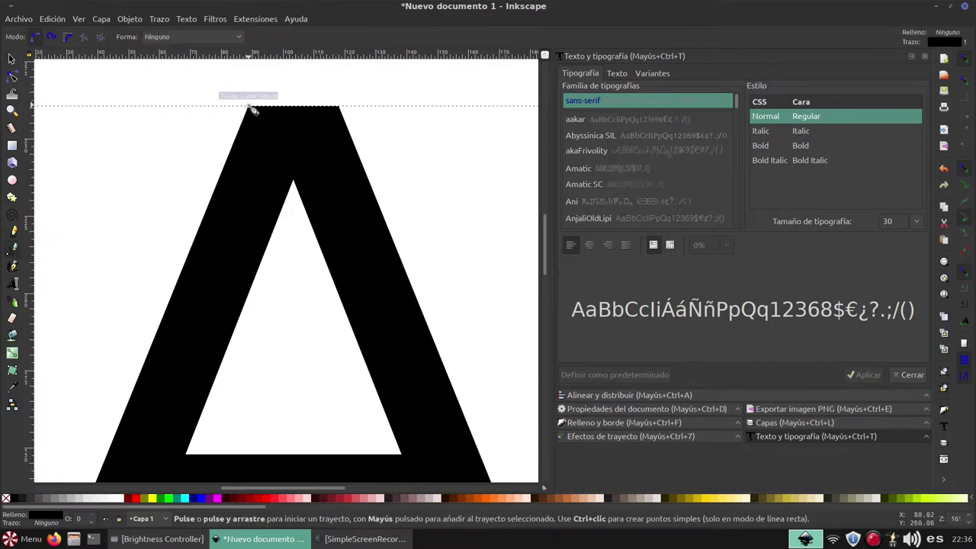
left_click(251, 107)
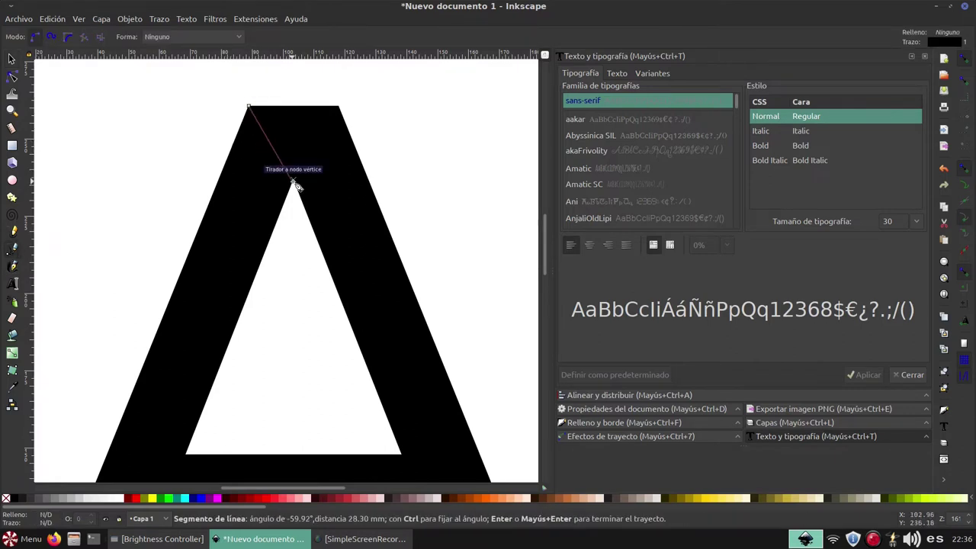
left_click(294, 182)
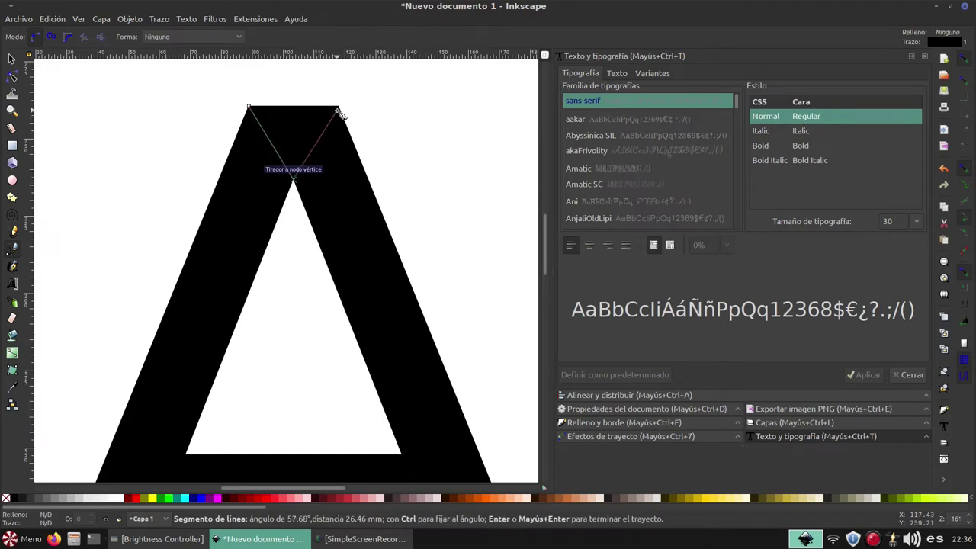
left_click(338, 107)
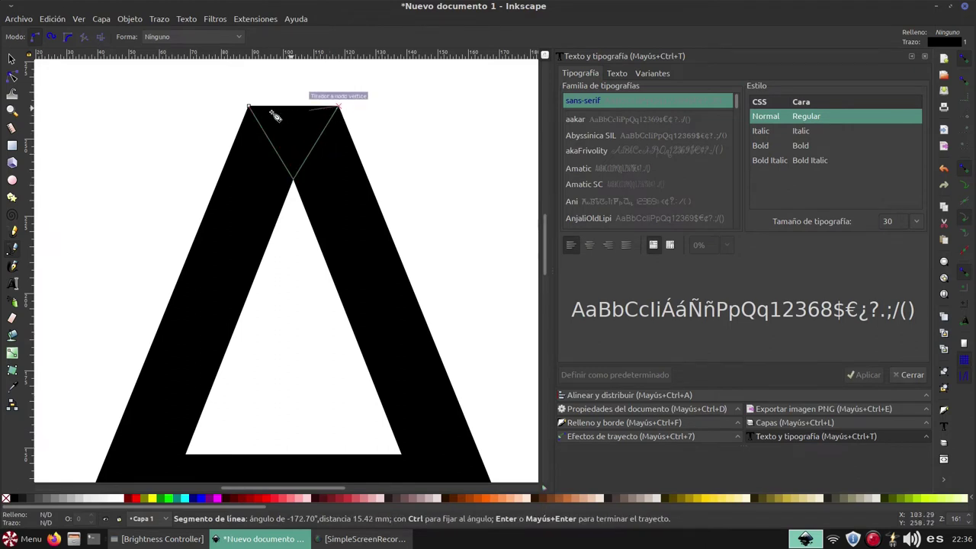
left_click(250, 107)
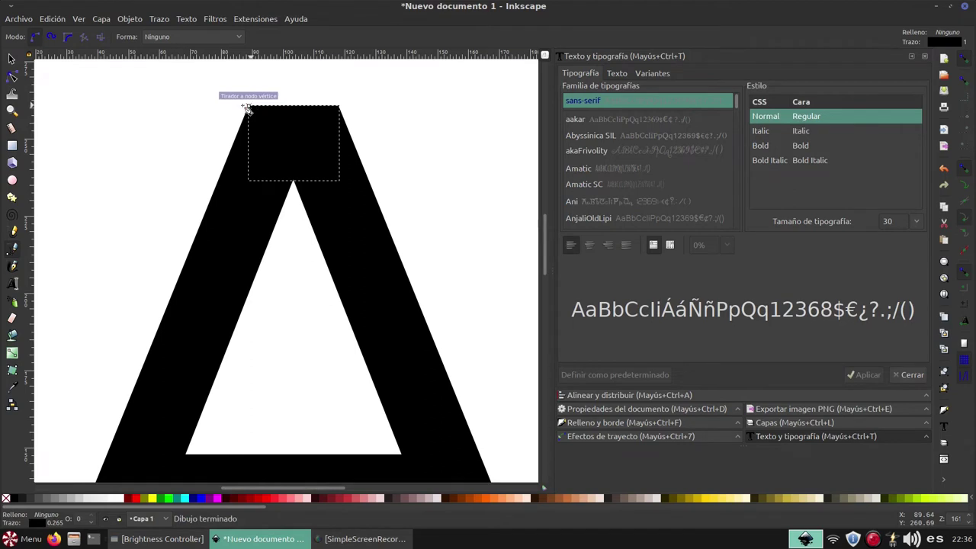
left_click(12, 59)
left_click(206, 221)
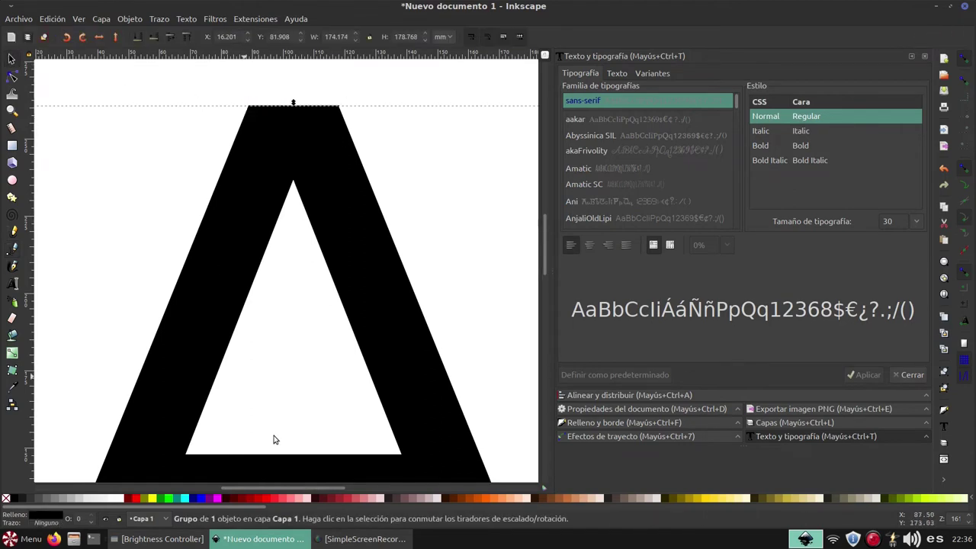
left_click(257, 496)
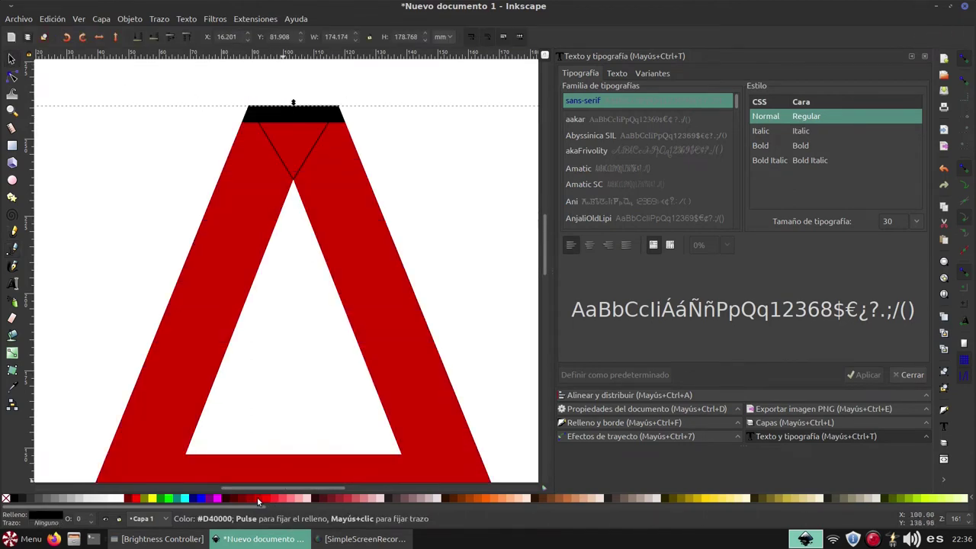
left_click(454, 193)
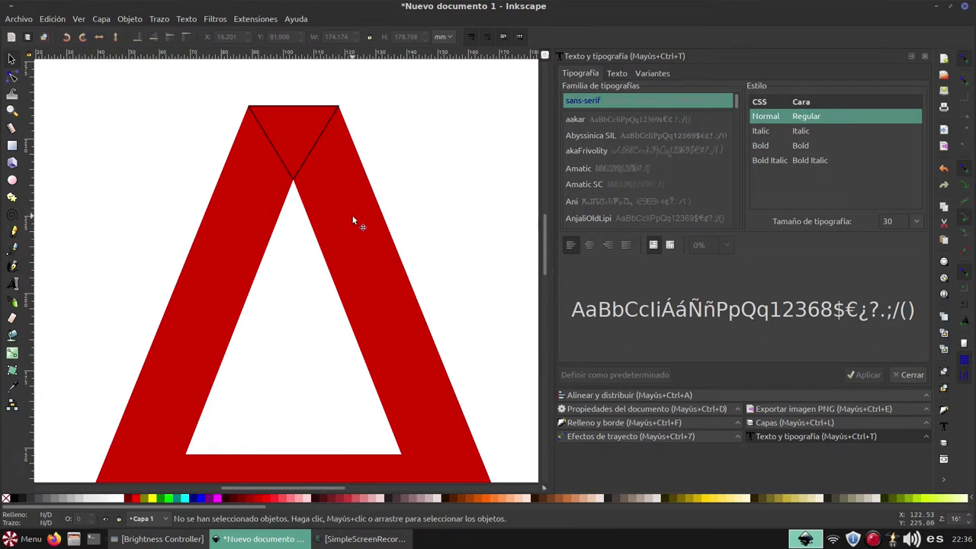
left_click(297, 180)
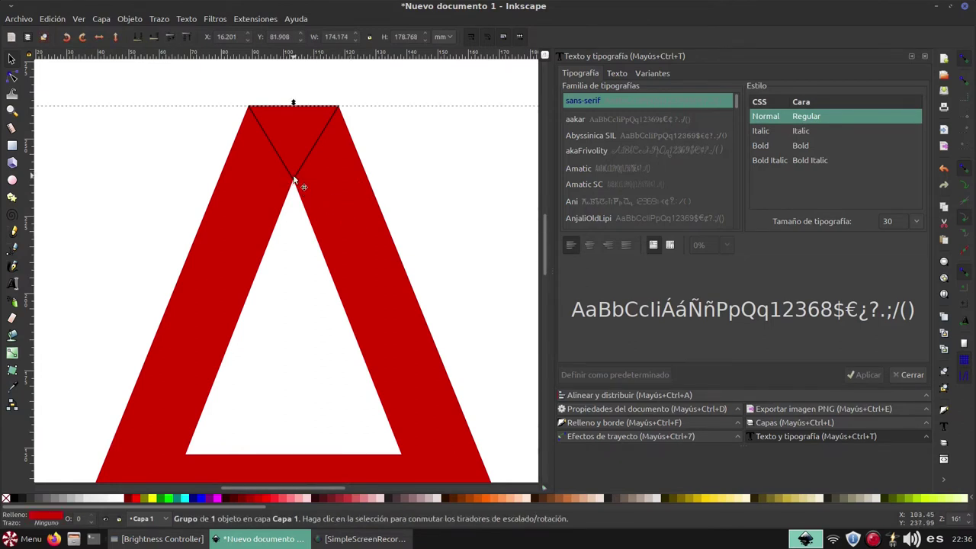
left_click(294, 177, "shift")
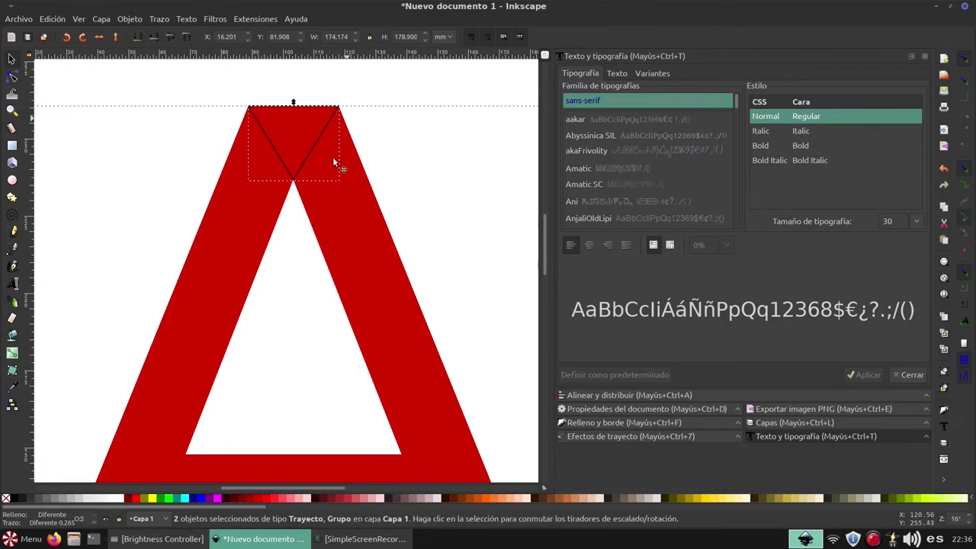
left_click(159, 20)
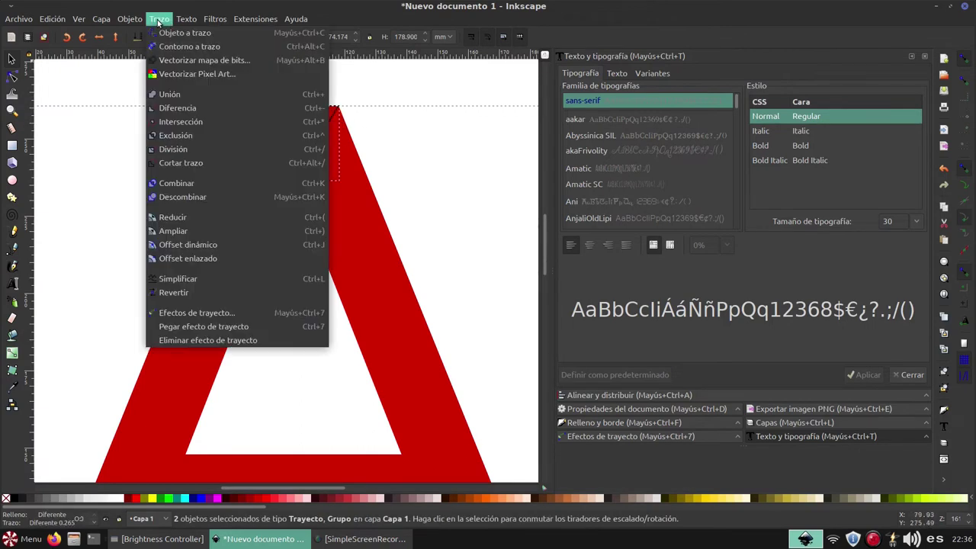
left_click(170, 32)
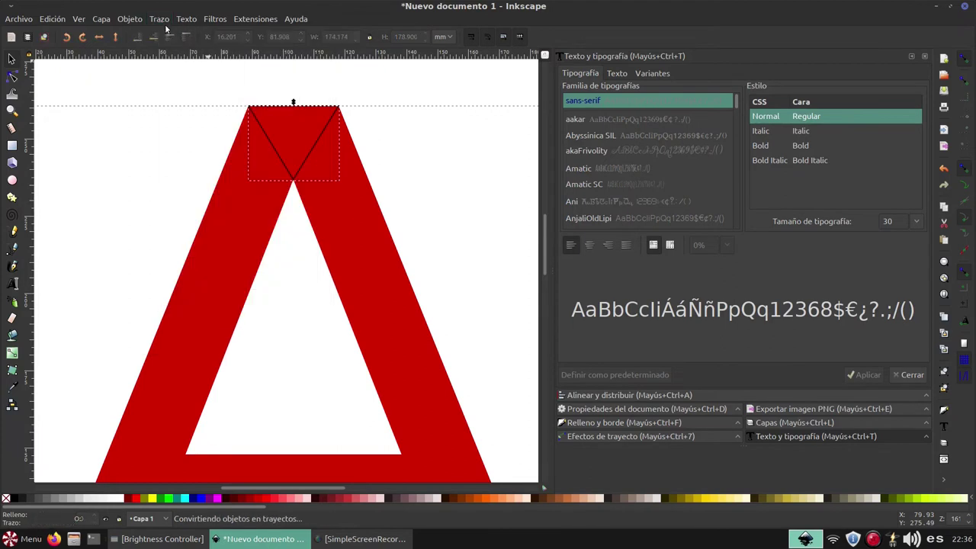
left_click(162, 21)
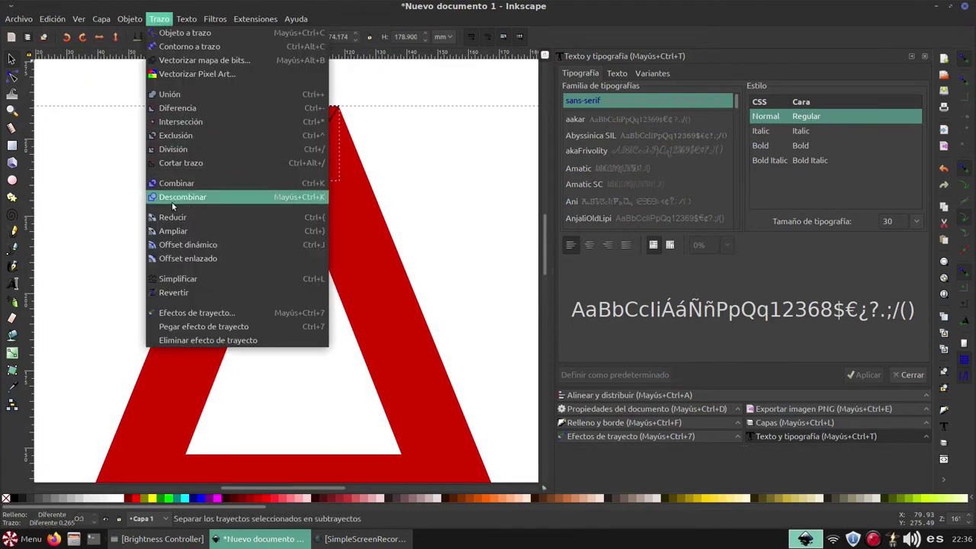
left_click(170, 153)
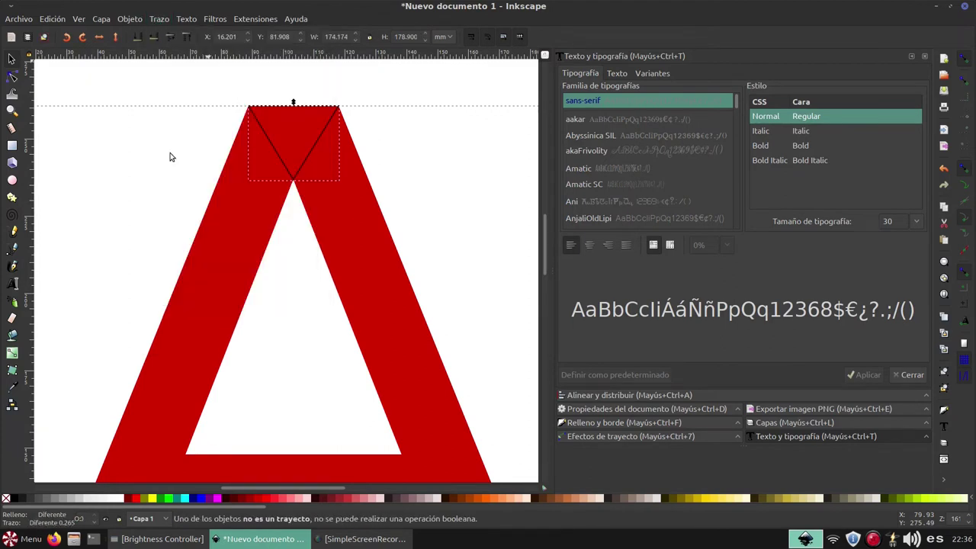
Step: Zoom in on the apex and snap the V line's node onto the A's corner
key("plus")
key("plus")
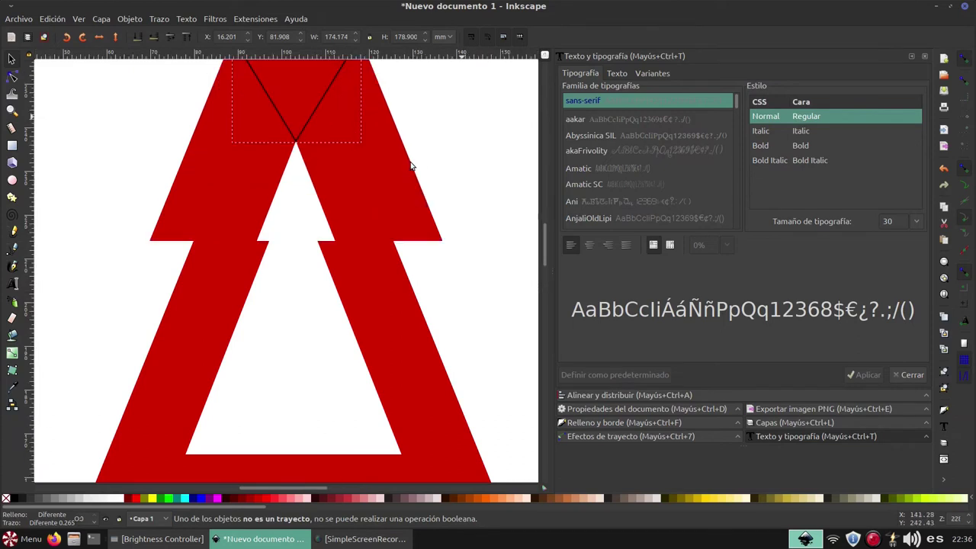
scroll(410, 165, "up", 2)
scroll(411, 166, "up", 2)
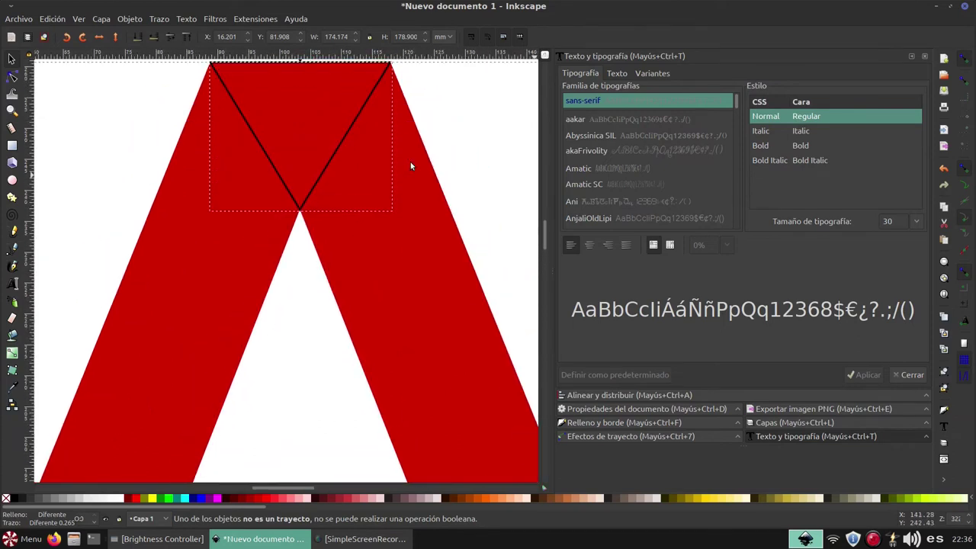
scroll(410, 165, "up", 2)
left_click(426, 160)
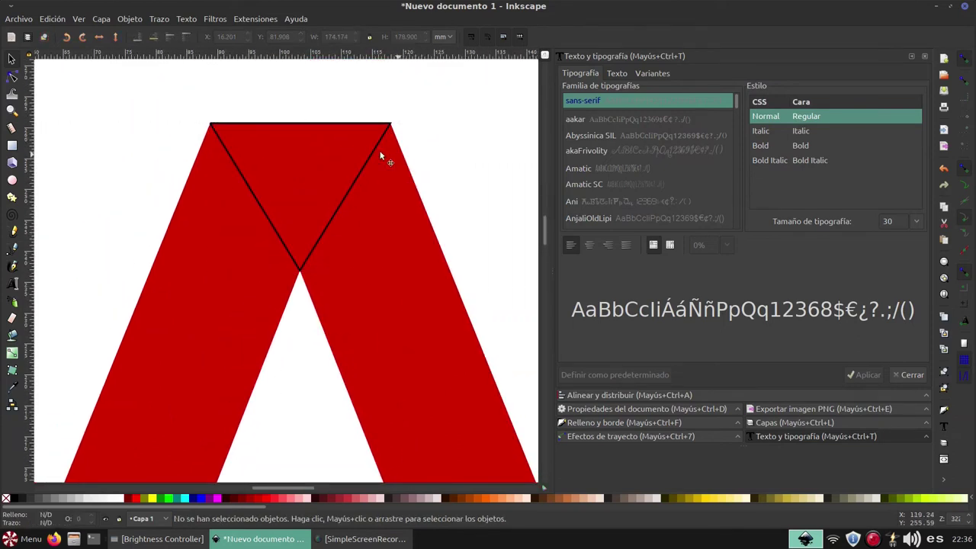
left_click(10, 76)
left_click(391, 126)
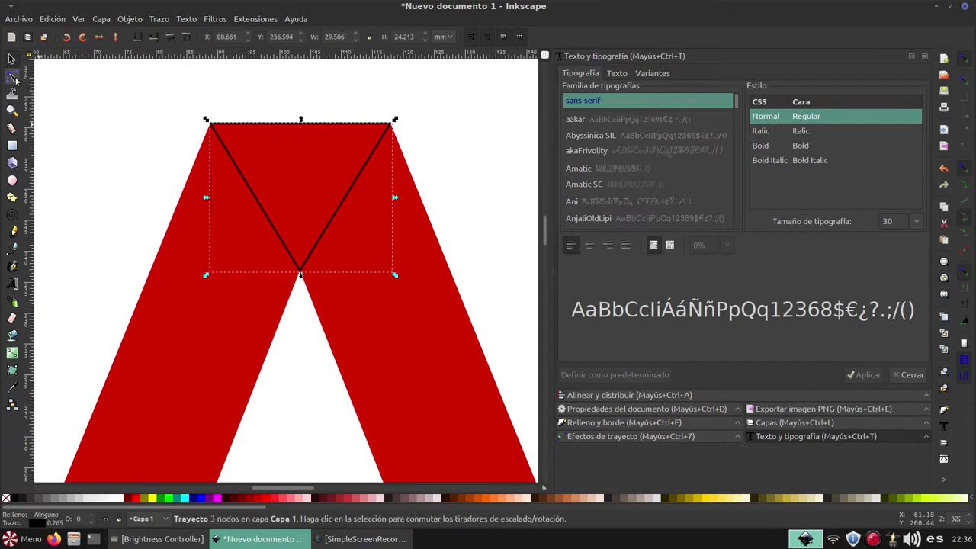
left_click_drag(390, 124, 390, 124)
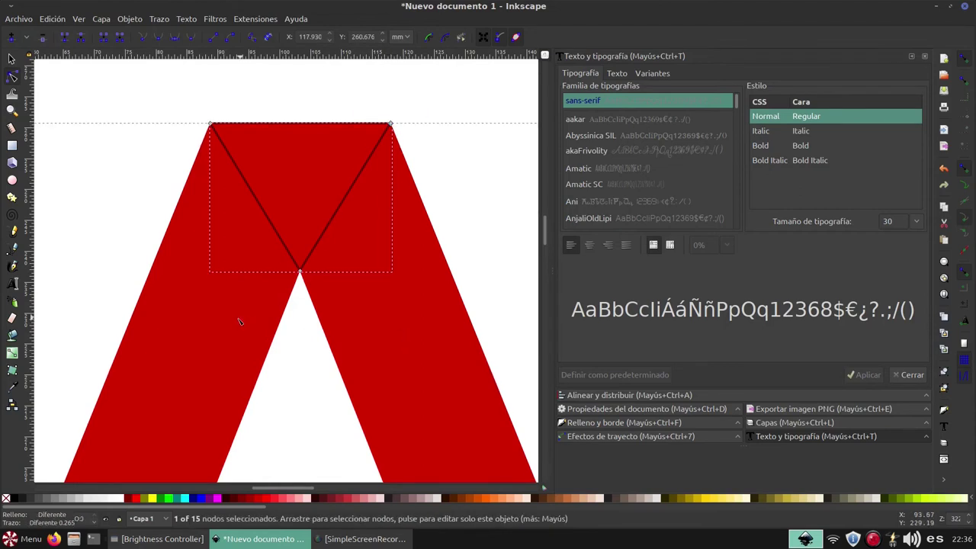
Step: Divide the A along the V line, cutting off its apex triangle
left_click(158, 19)
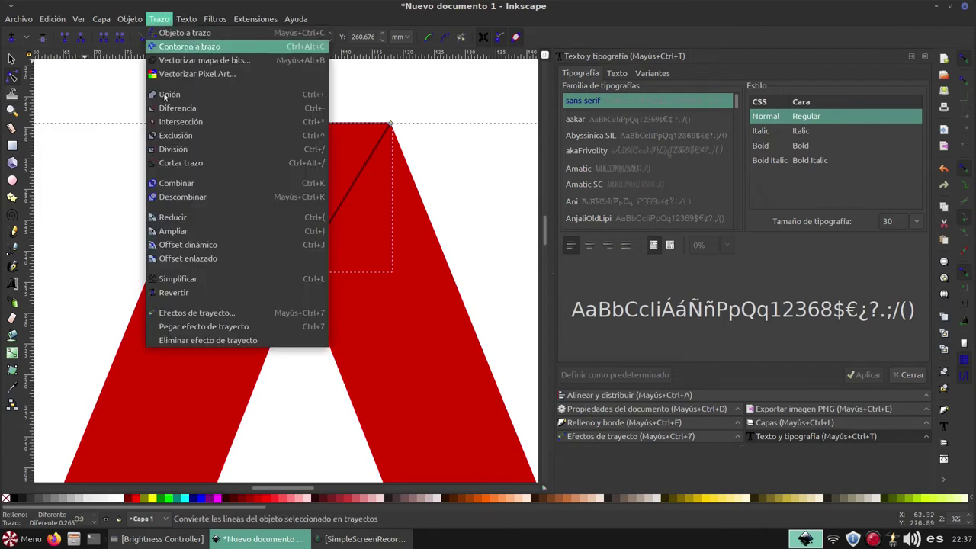
left_click(173, 148)
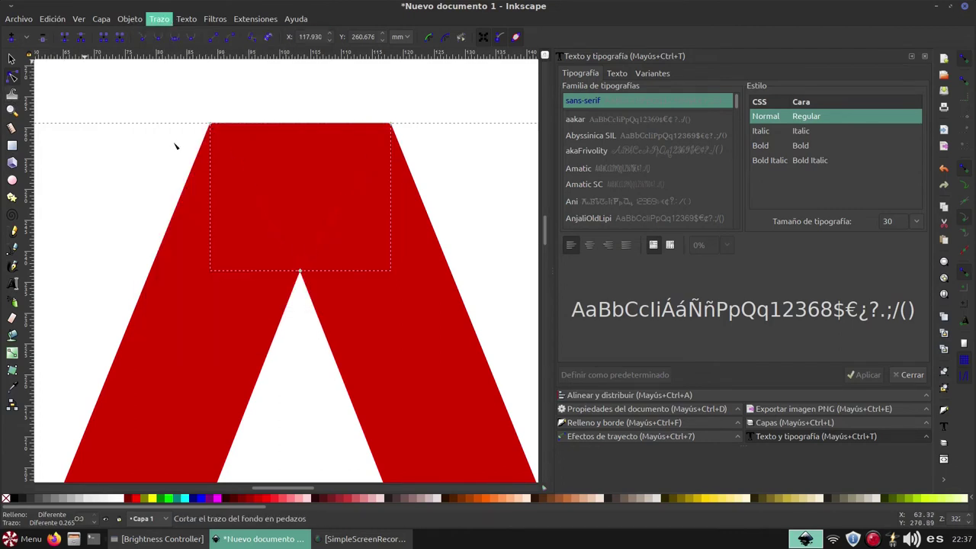
left_click(11, 59)
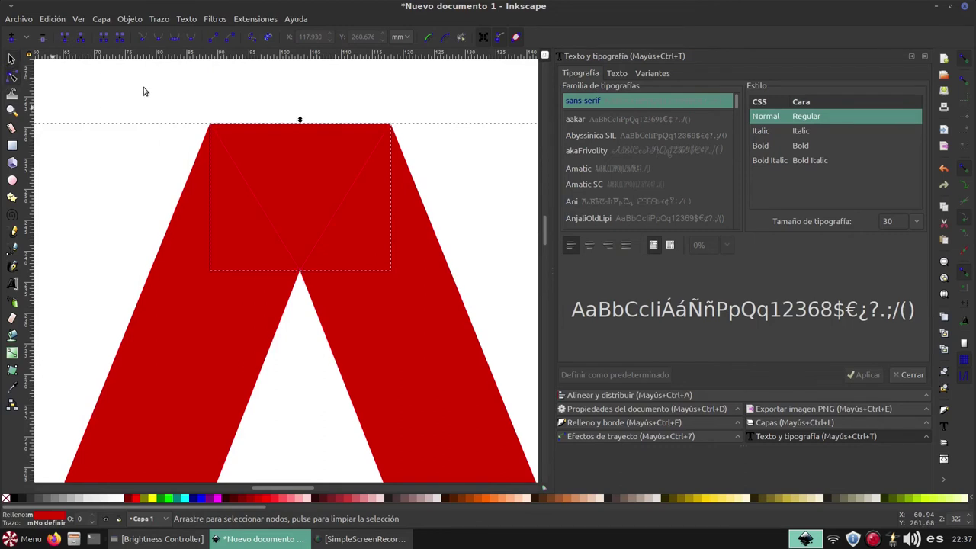
left_click(158, 91)
key("minus")
key("minus")
key("minus")
key("minus")
scroll(108, 163, "down", 1)
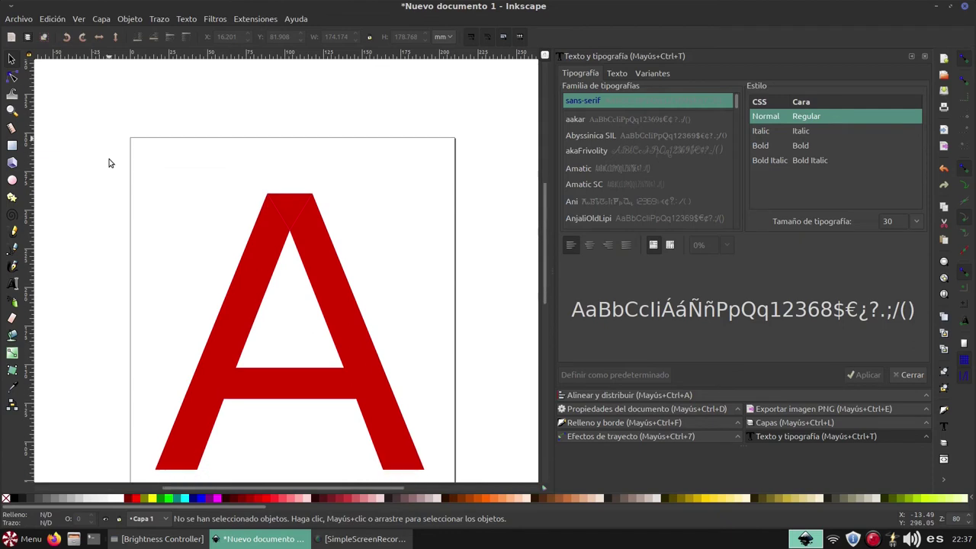
Step: Drag the cut-off apex triangle to the upper right, leaving a V notch in the A
scroll(109, 162, "down", 1)
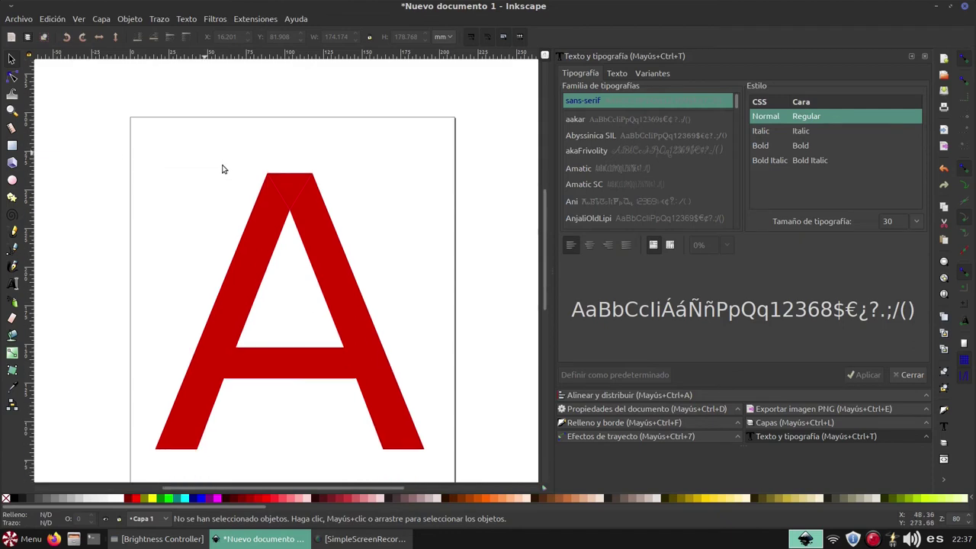
left_click(286, 187)
left_click_drag(286, 187, 408, 180)
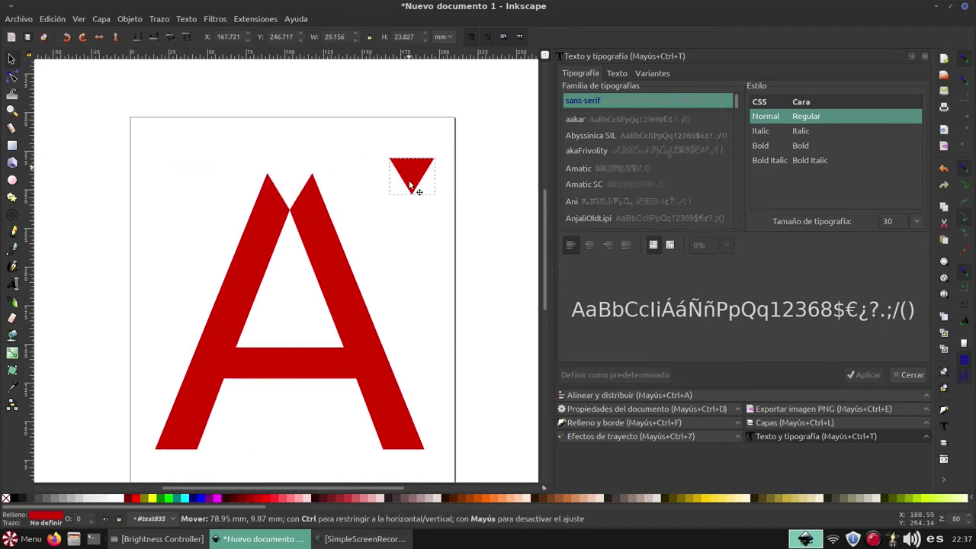
left_click(386, 248)
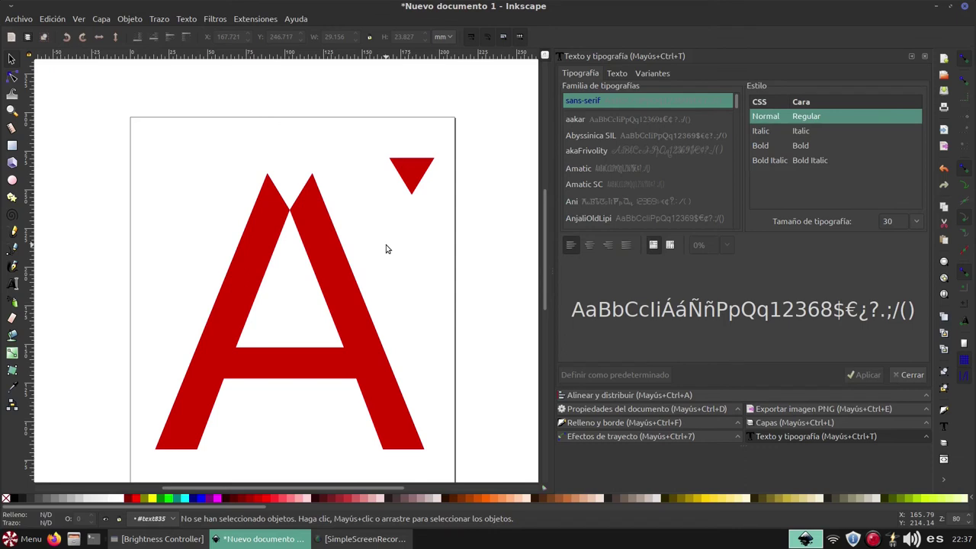
key("plus")
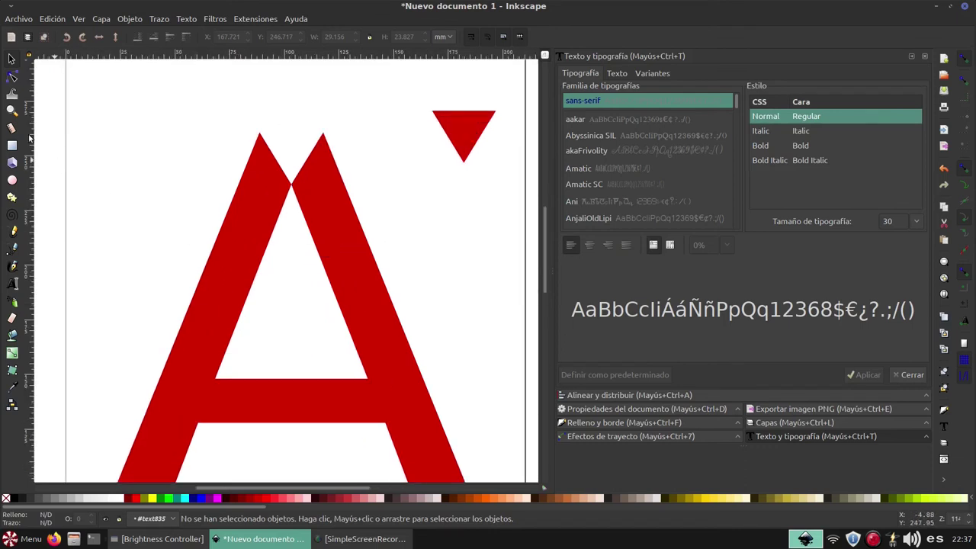
Step: Draw a closed triangle over the right leg from the inner notch to the right peak
left_click(13, 78)
left_click(305, 203)
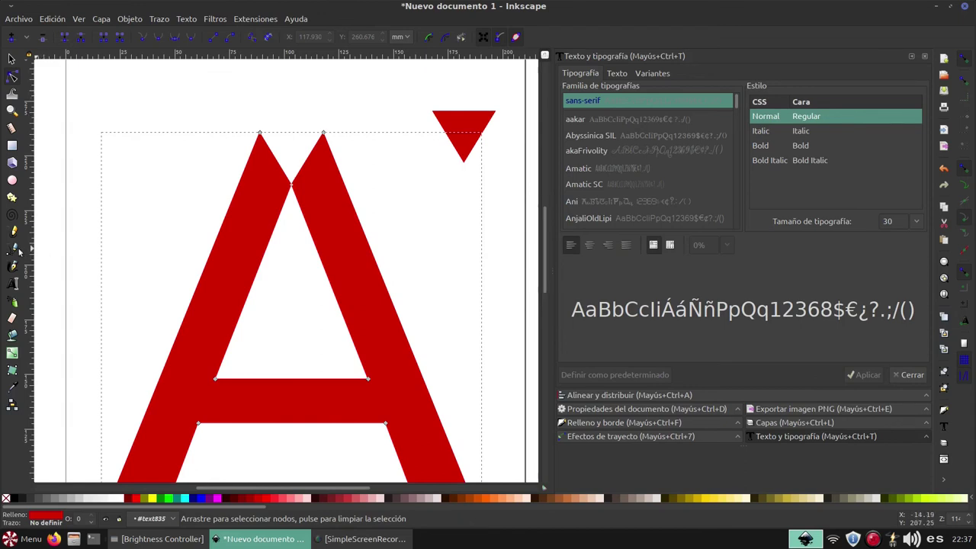
key("b")
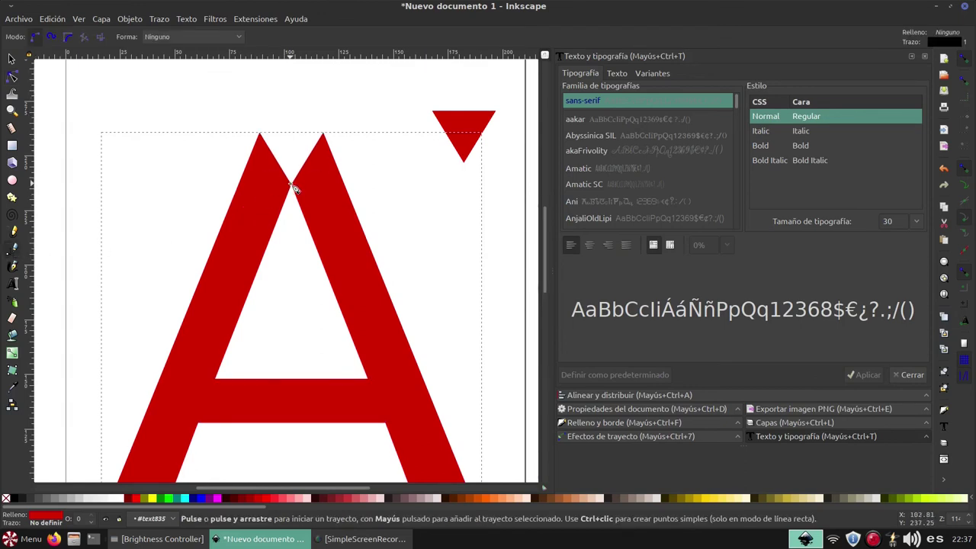
left_click(293, 185)
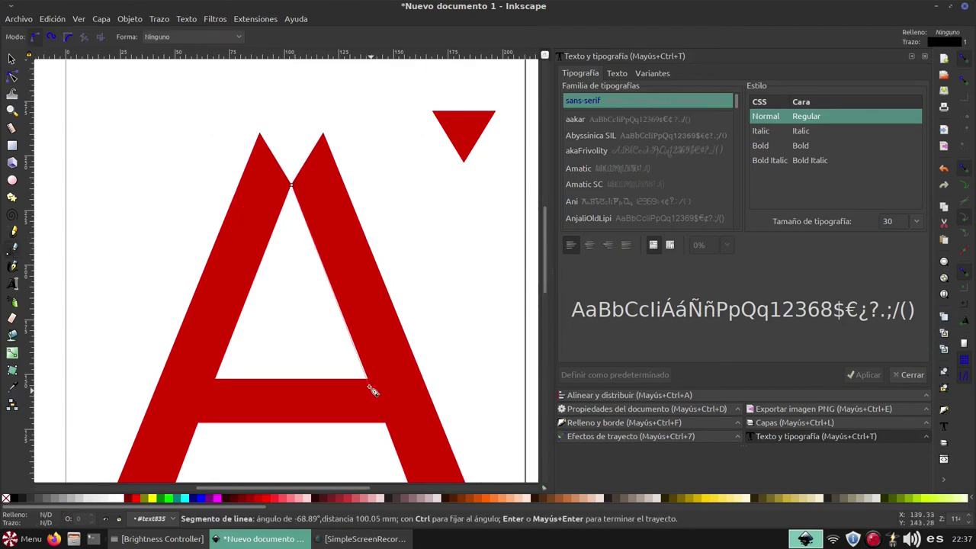
left_click(368, 379)
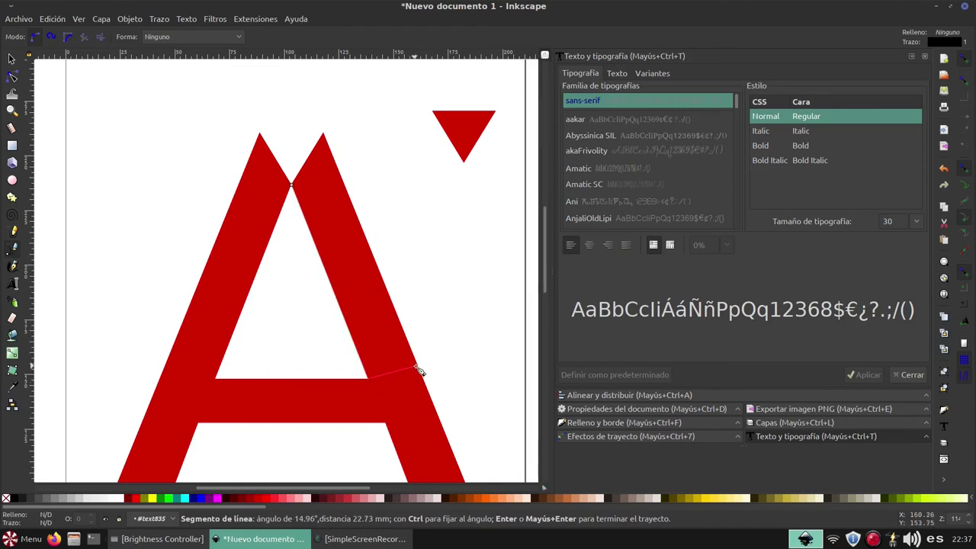
left_click(325, 136)
left_click(291, 183)
Step: Divide the A with the triangle, then pull out and delete the thin sliver
key("n")
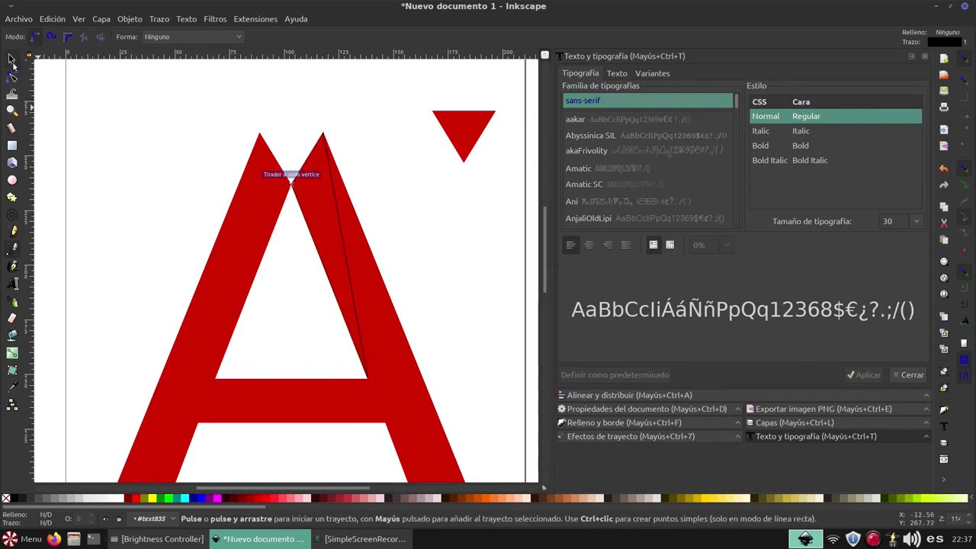
left_click(351, 298)
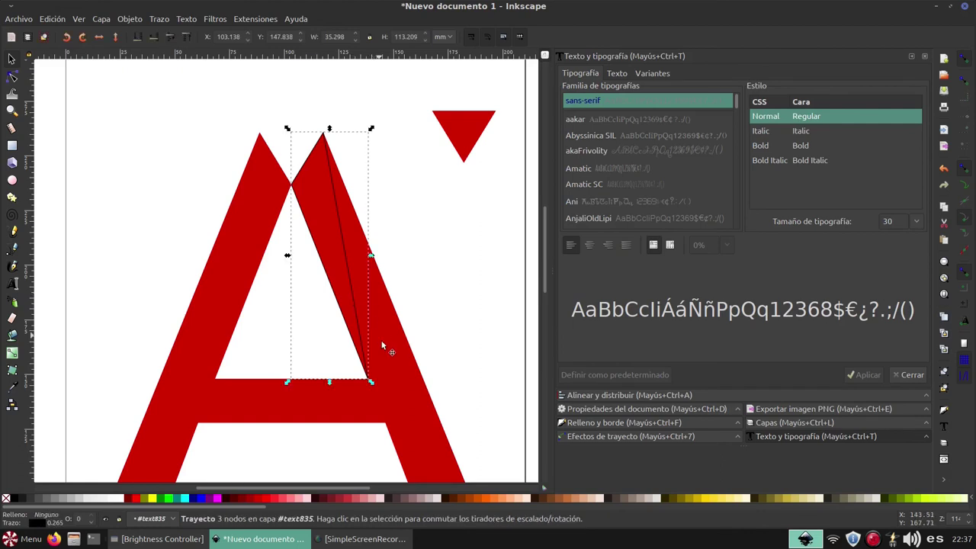
left_click(379, 340, "shift")
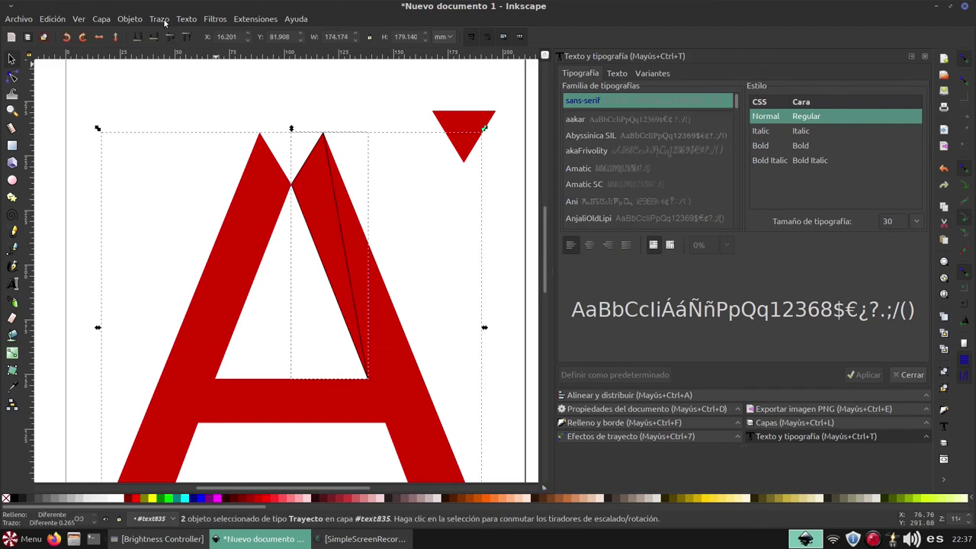
left_click(160, 19)
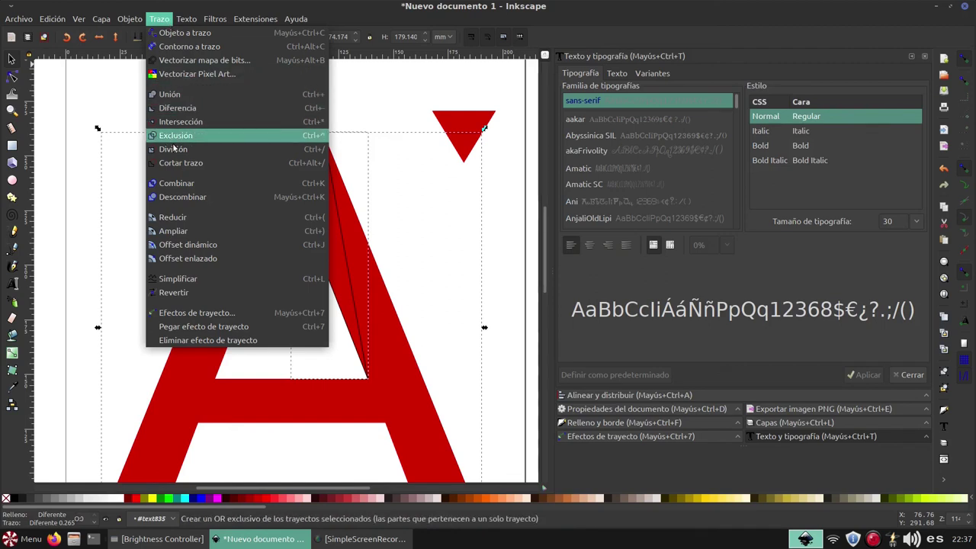
left_click(175, 147)
mouse_move(185, 159)
left_mouse_down()
mouse_move(141, 171)
mouse_move(110, 146)
left_mouse_up()
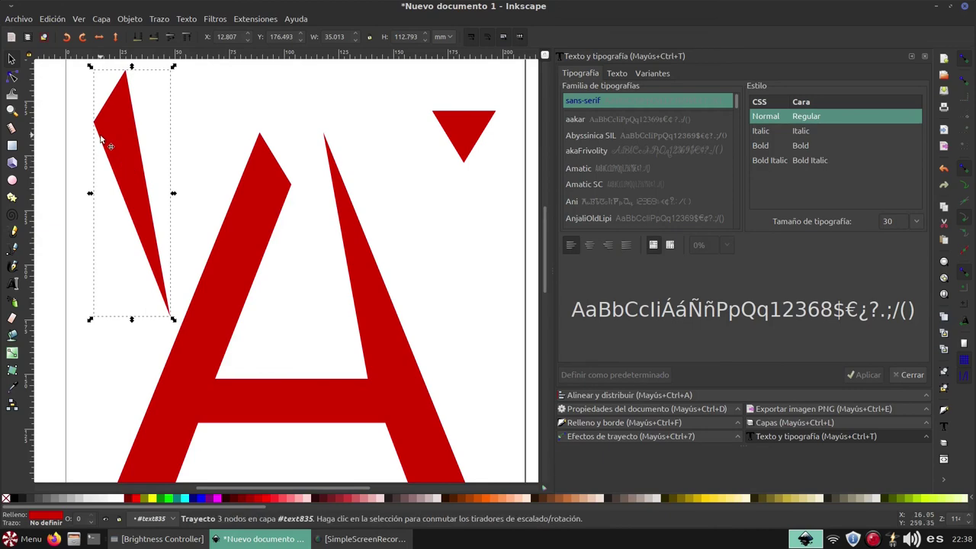
key("Delete")
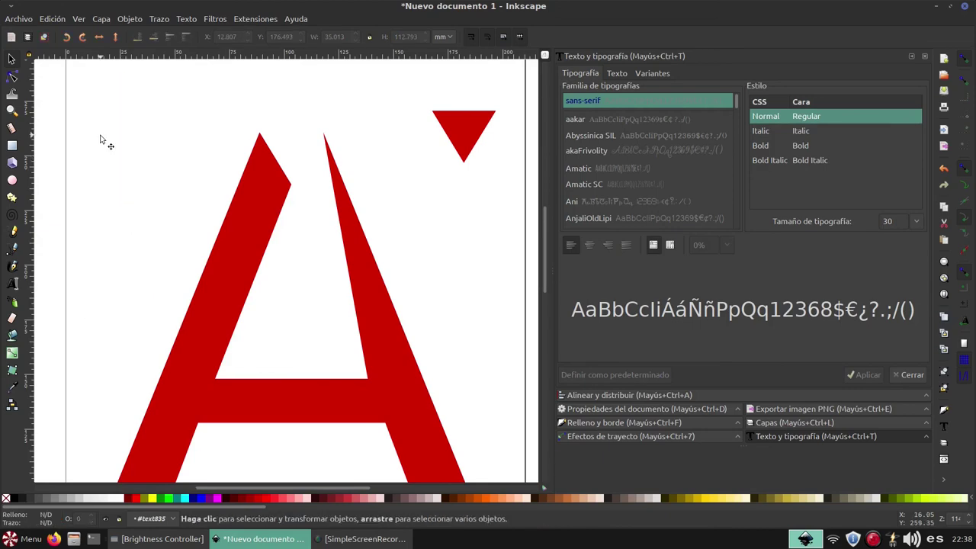
key("minus")
key("minus")
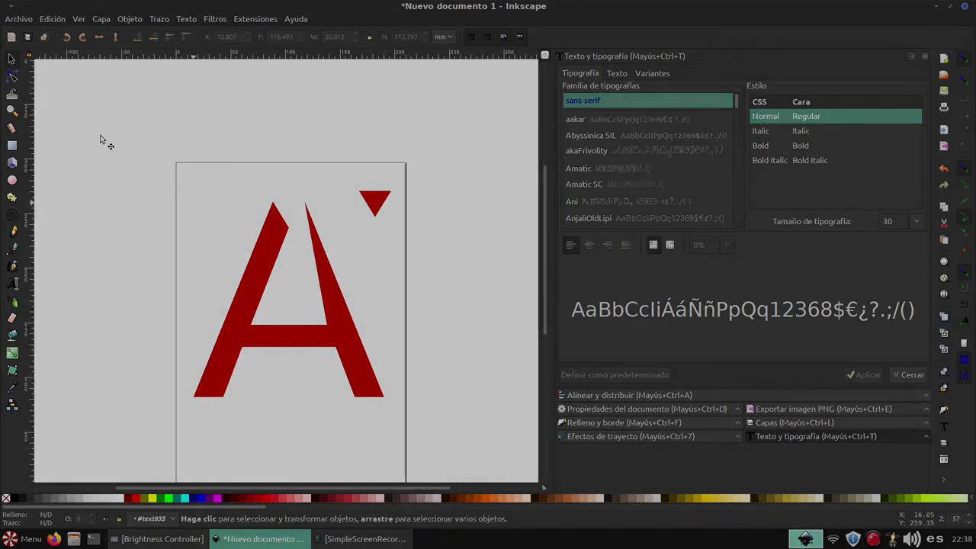
key("minus")
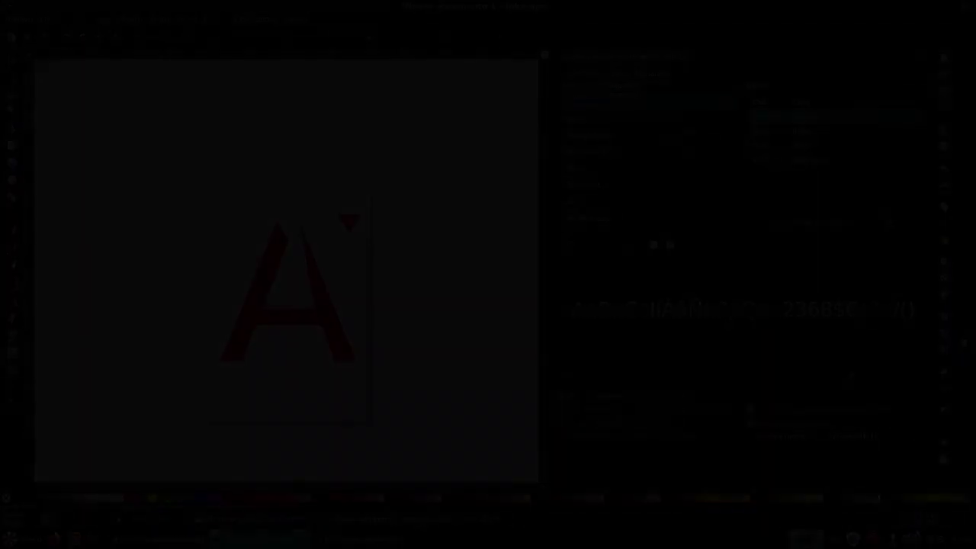